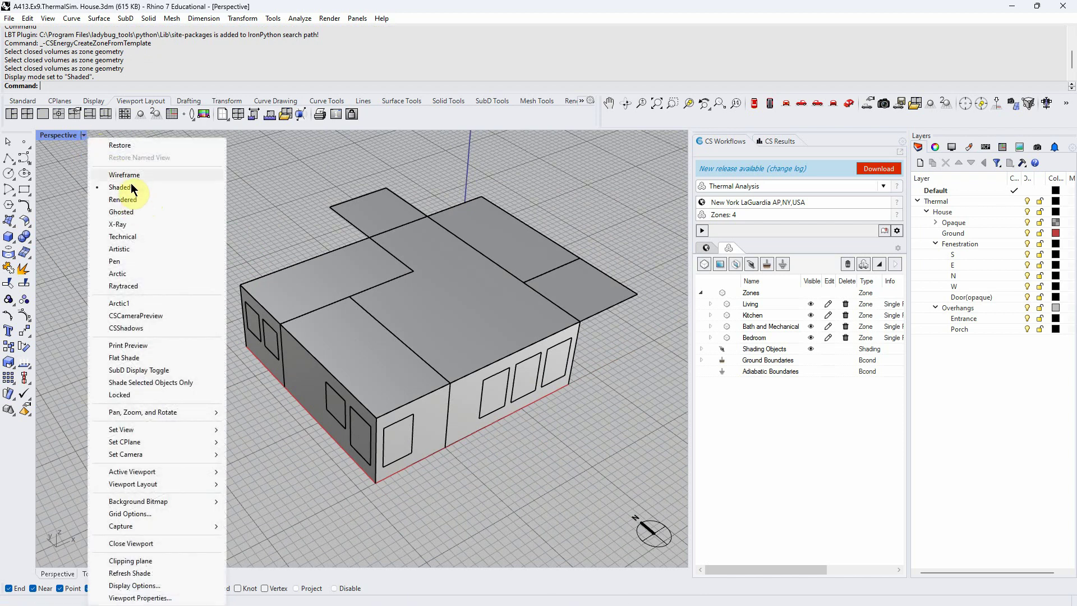
- Switch the Perspective viewport's display mode to Wireframe and view the house from a closer corner angle
click(132, 174)
right_drag(185, 224, 239, 247)
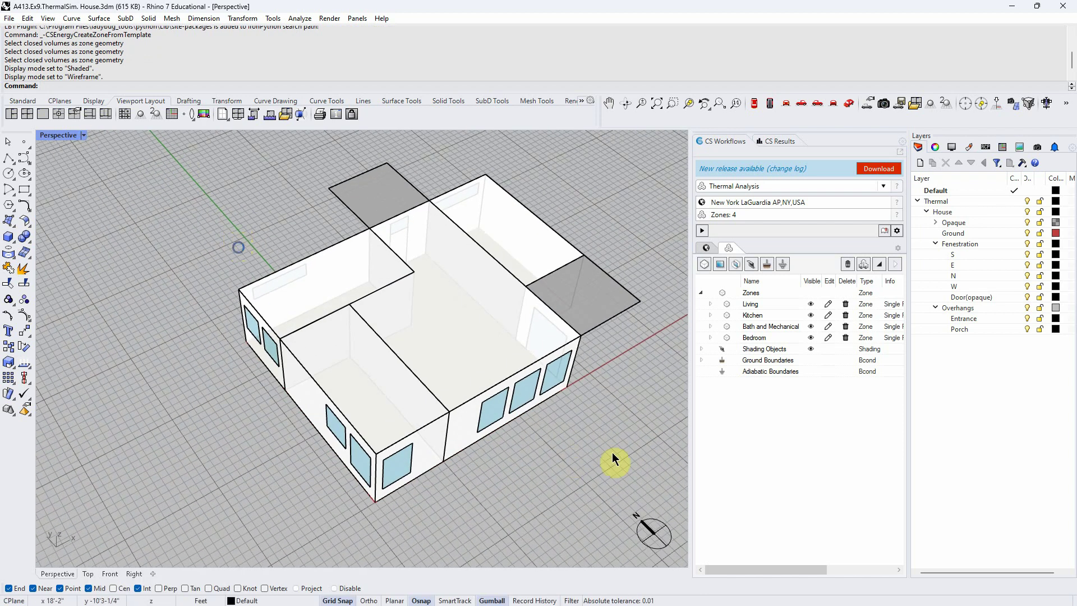
right_drag(615, 432, 600, 370)
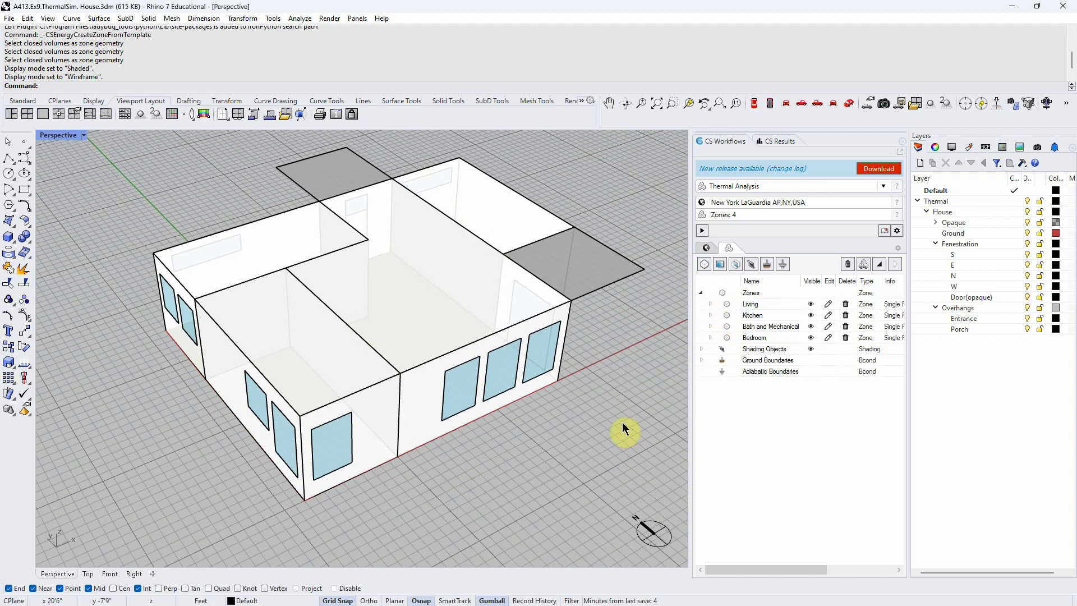
- Highlight the Living, Kitchen, and Bath and Mechanical zones in turn, and check the simulation results before returning to the zone list
click(751, 303)
click(752, 315)
click(752, 326)
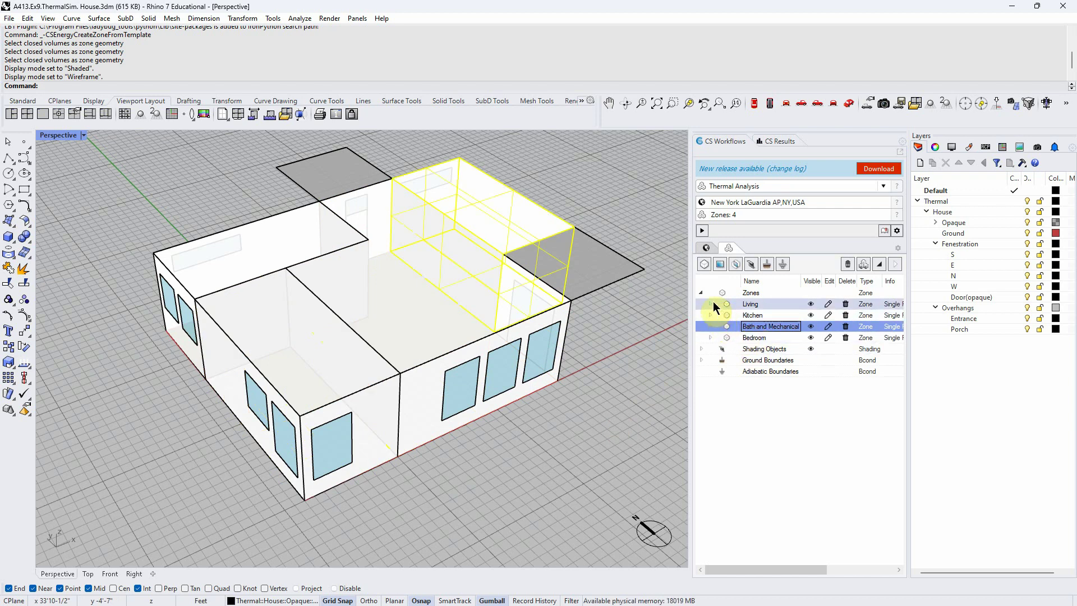
click(788, 139)
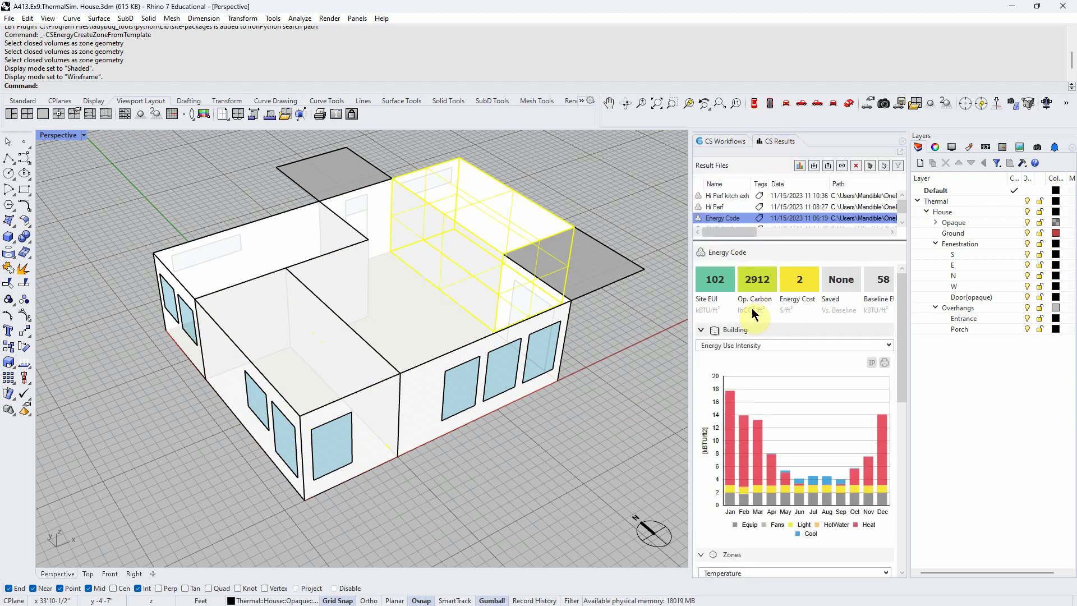
click(709, 143)
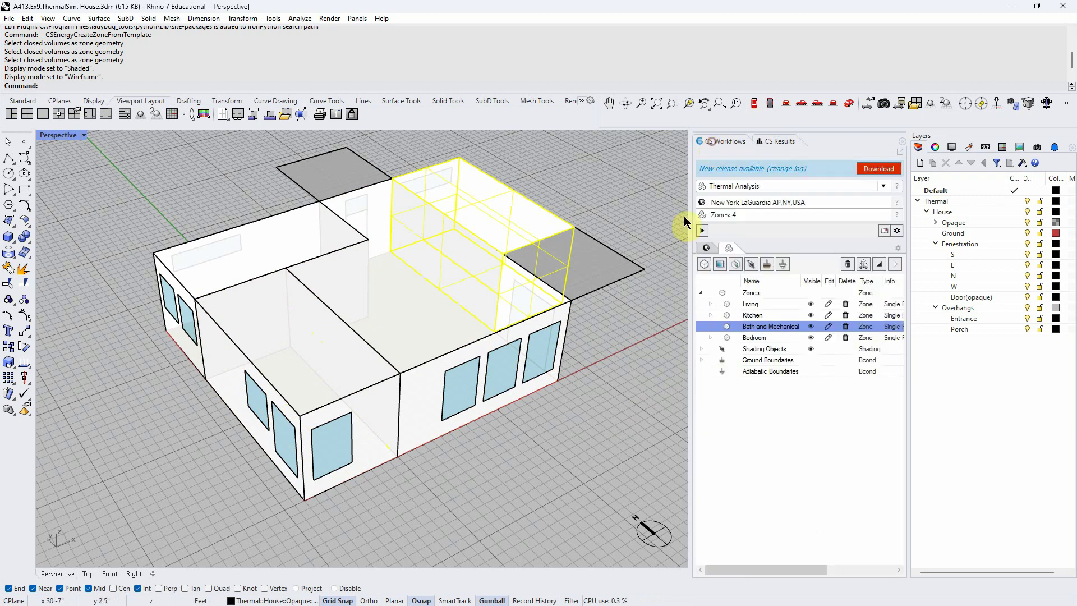
- Expand the Kitchen zone into its surfaces and highlight its first facade to inspect the wall and window up close
click(751, 316)
right_drag(583, 448, 598, 438)
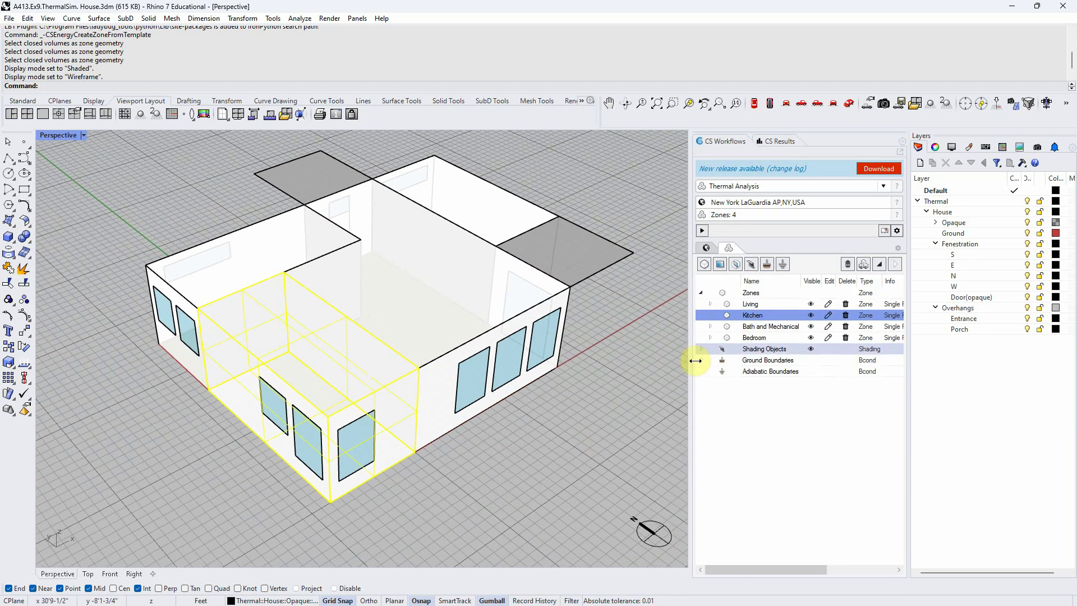
click(711, 314)
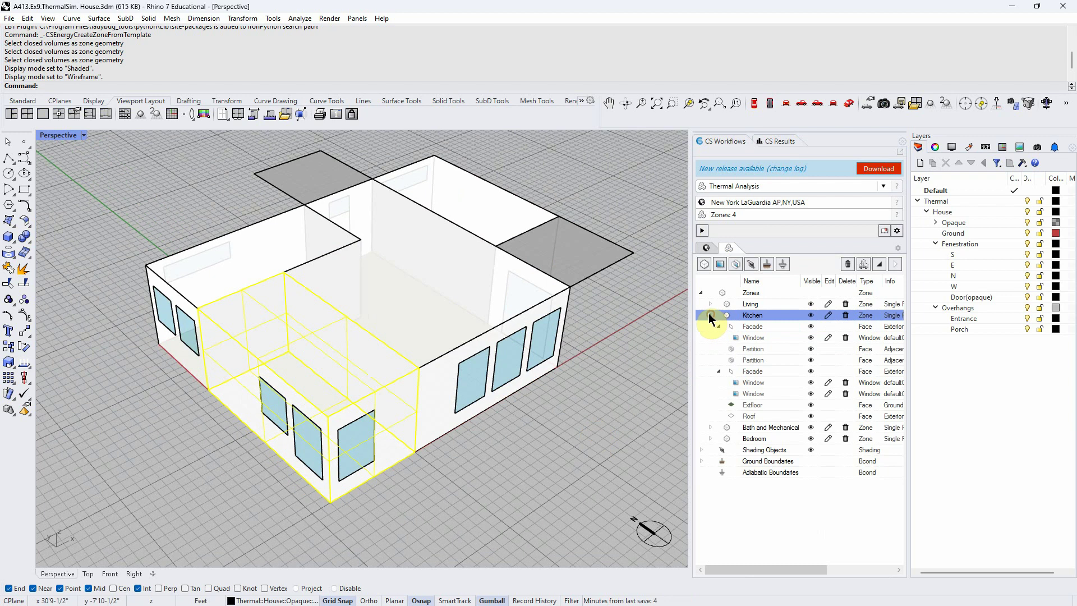
click(754, 330)
scroll(336, 533, up, 6)
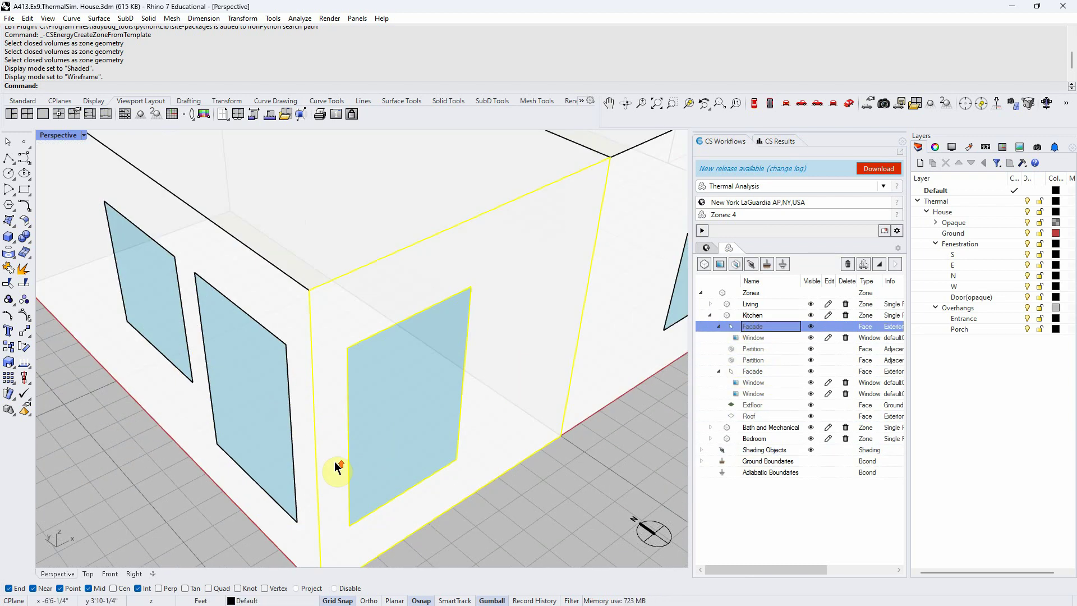
scroll(405, 266, down, 2)
key(ctrl)
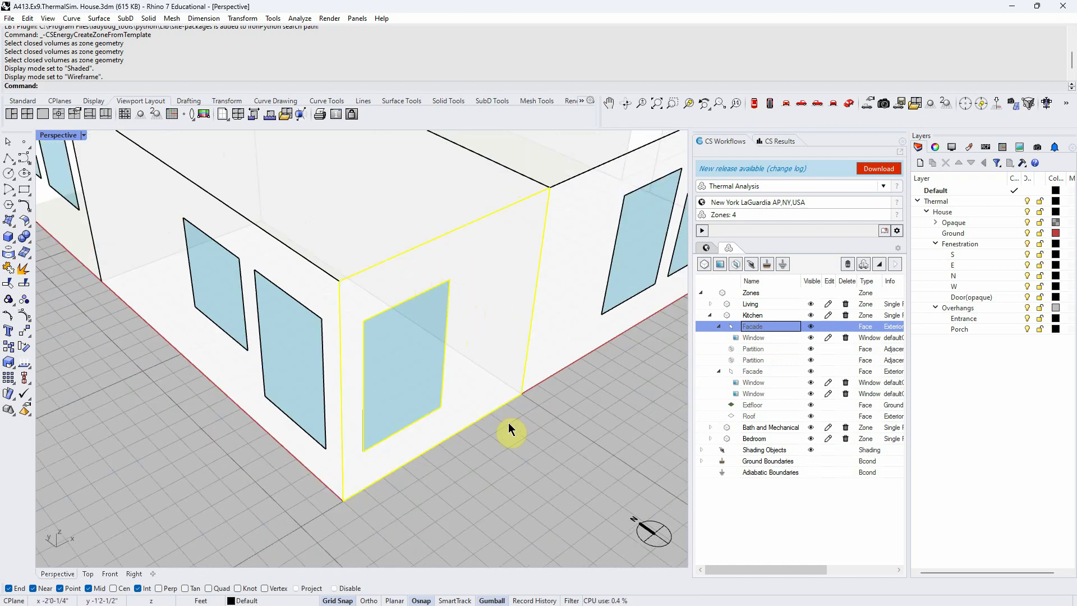
scroll(506, 464, down, 5)
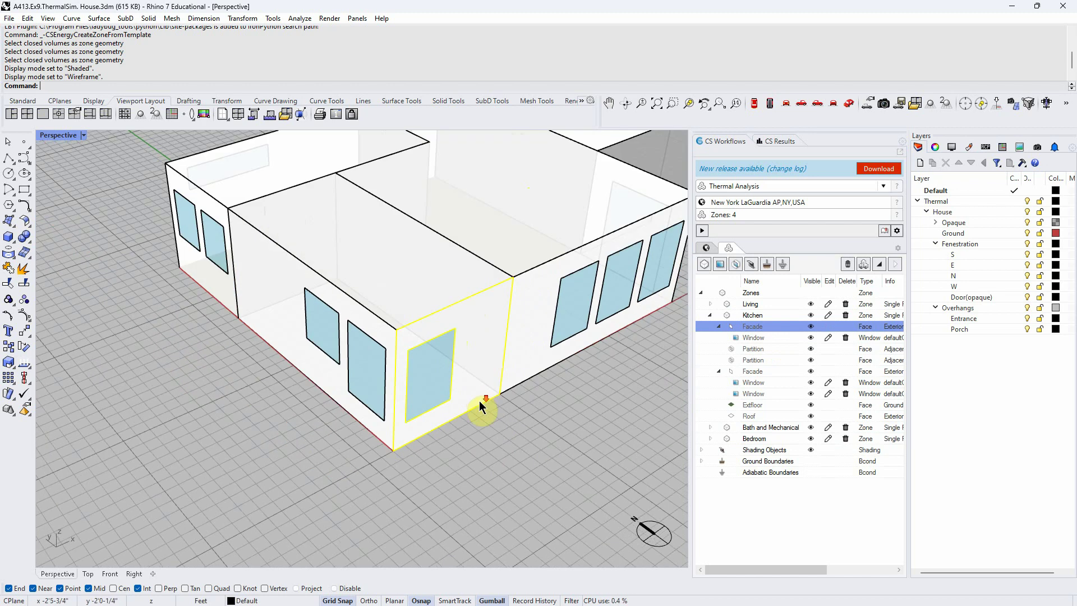
- Collapse the Kitchen's first facade, and highlight the second partition, the other facade and its two windows one after another
click(718, 327)
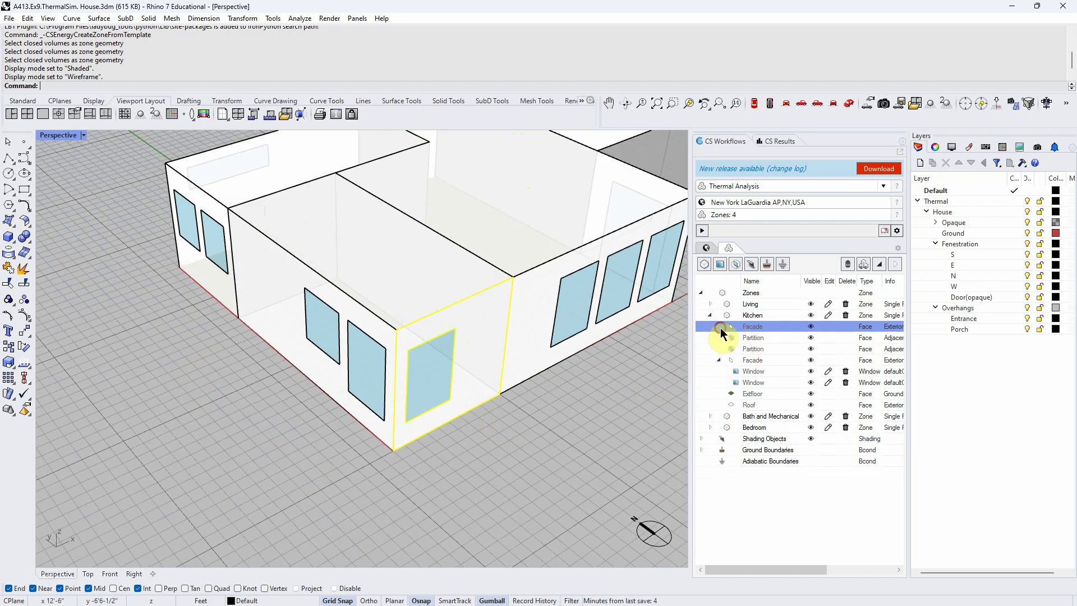
click(753, 348)
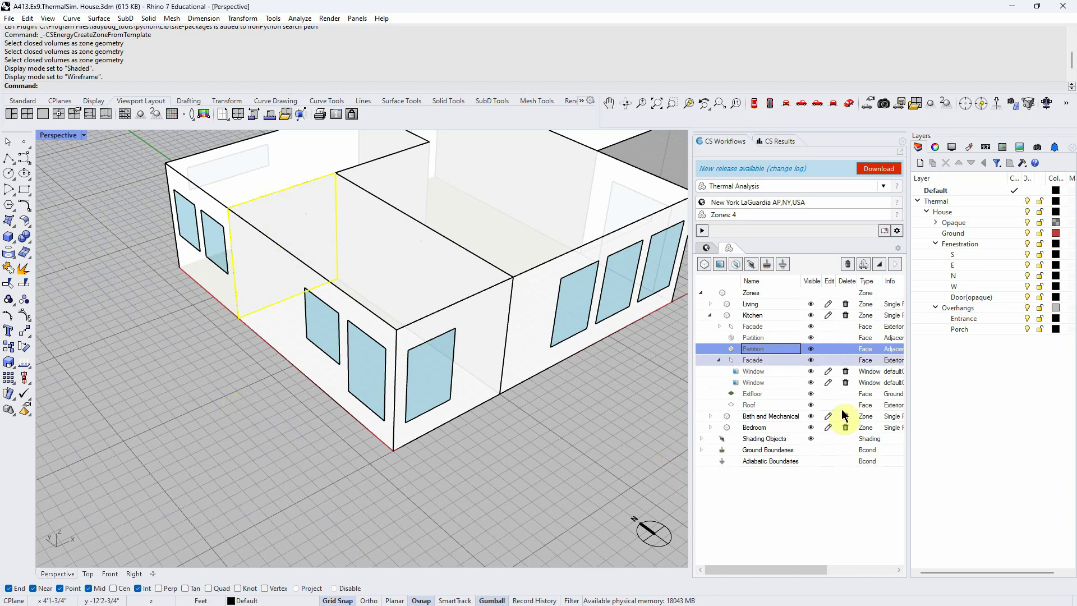
click(786, 360)
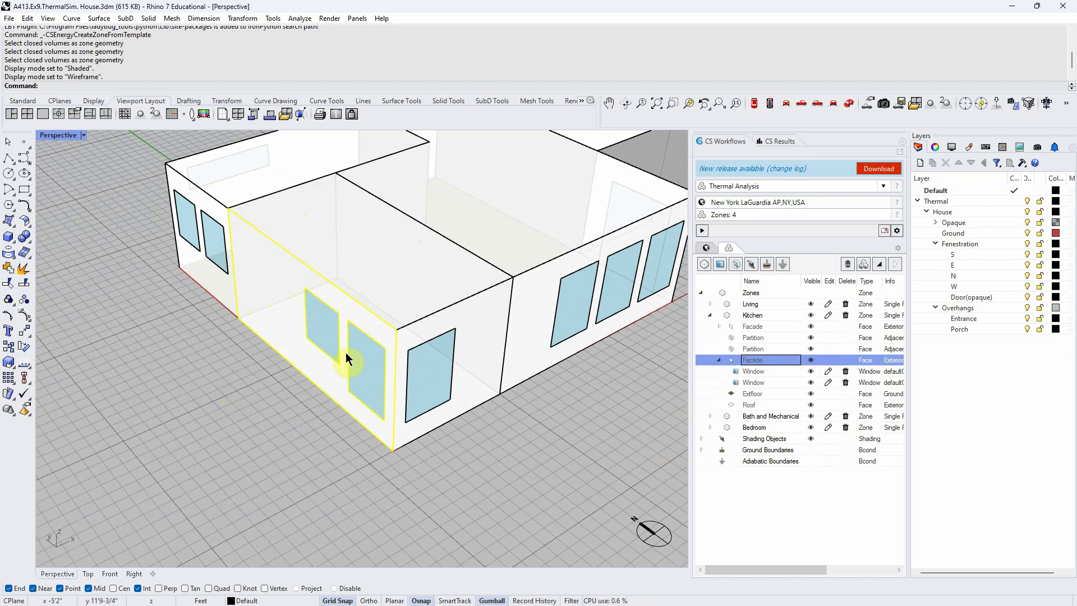
click(769, 371)
click(768, 383)
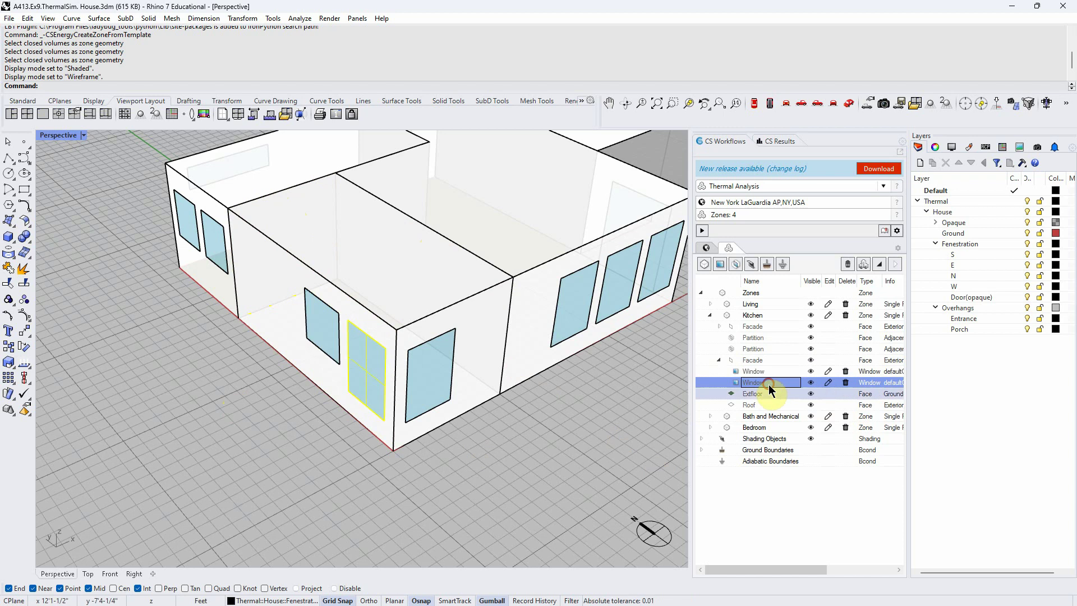
- Highlight the Kitchen zone's ground floor and roof surfaces, view them from below and above, and collapse the zone
right_drag(613, 475, 751, 390)
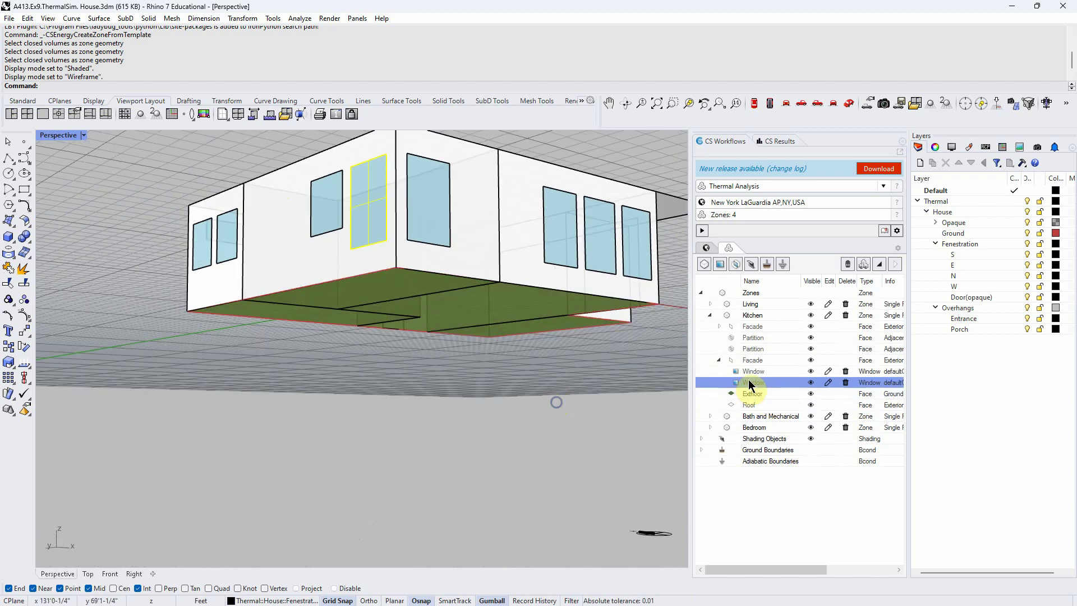
click(755, 393)
right_drag(406, 295, 444, 410)
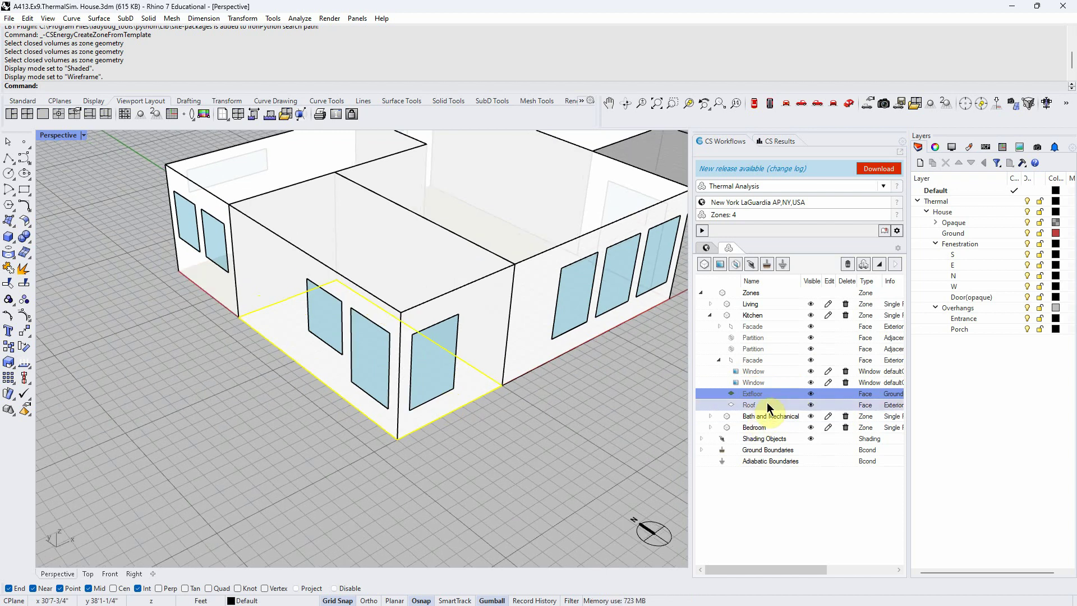
click(769, 402)
right_drag(498, 456, 496, 467)
scroll(237, 351, down, 5)
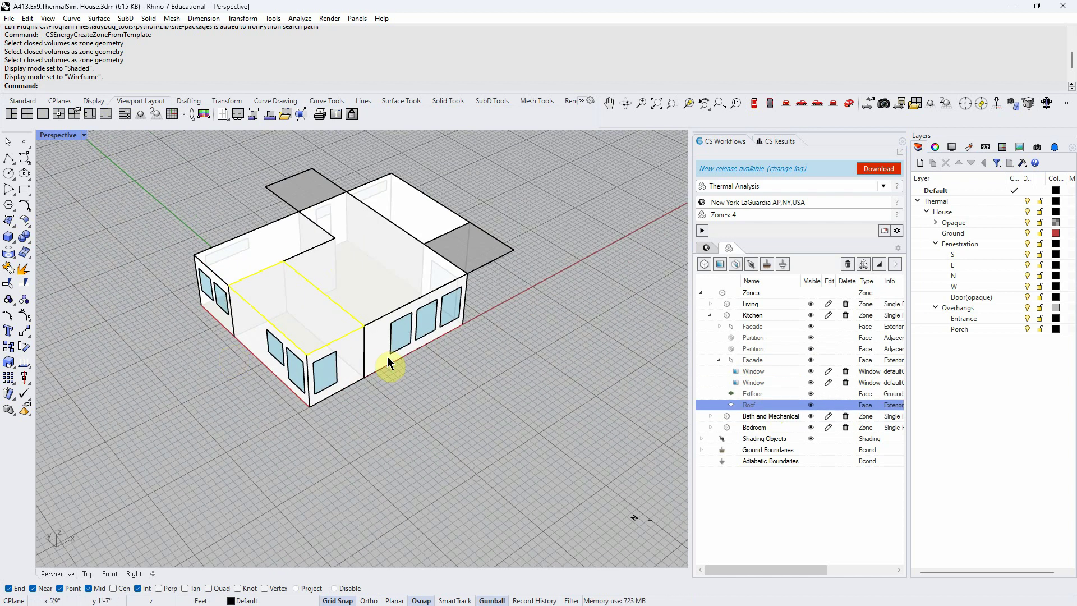
right_drag(374, 363, 428, 365)
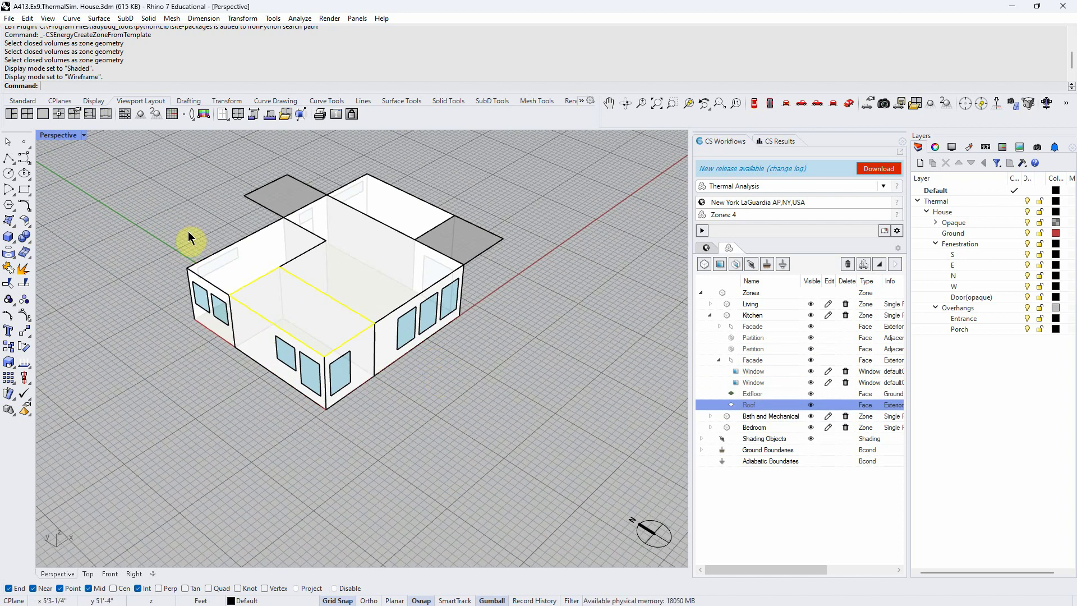
mouse_move(185, 335)
right_down()
mouse_move(183, 343)
mouse_move(176, 331)
right_up()
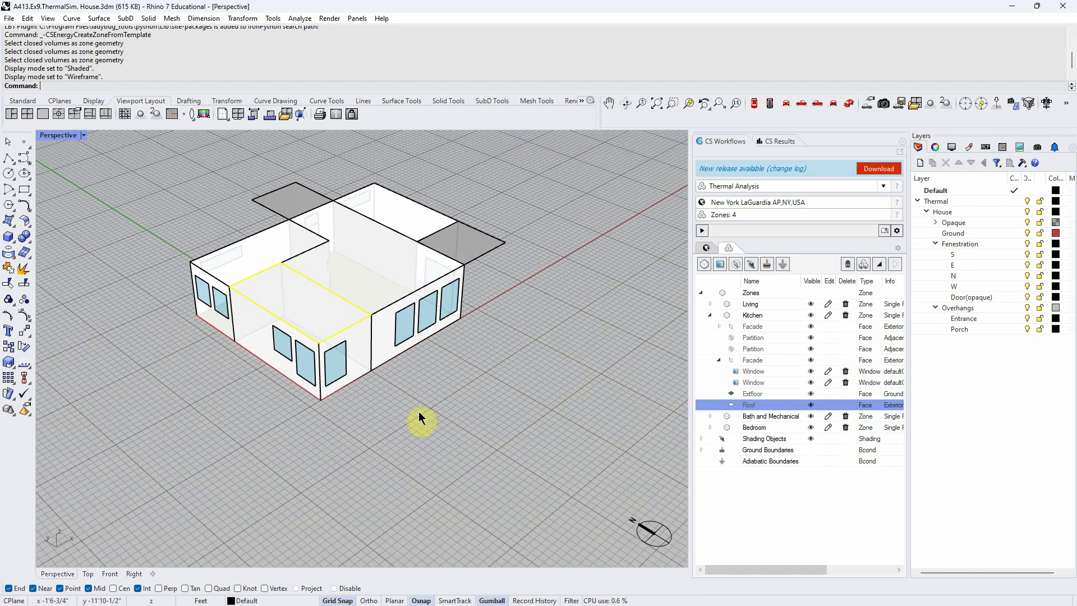
click(710, 315)
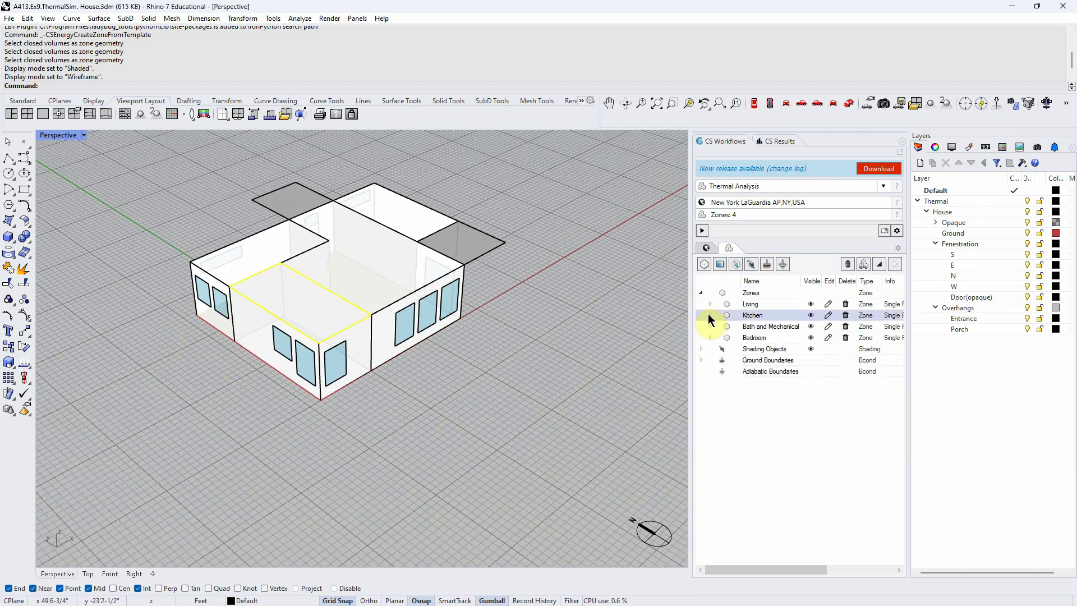
- Review the slab, external floor and ground slab constructions in the Kitchen zone's envelope settings, and close the settings
click(830, 316)
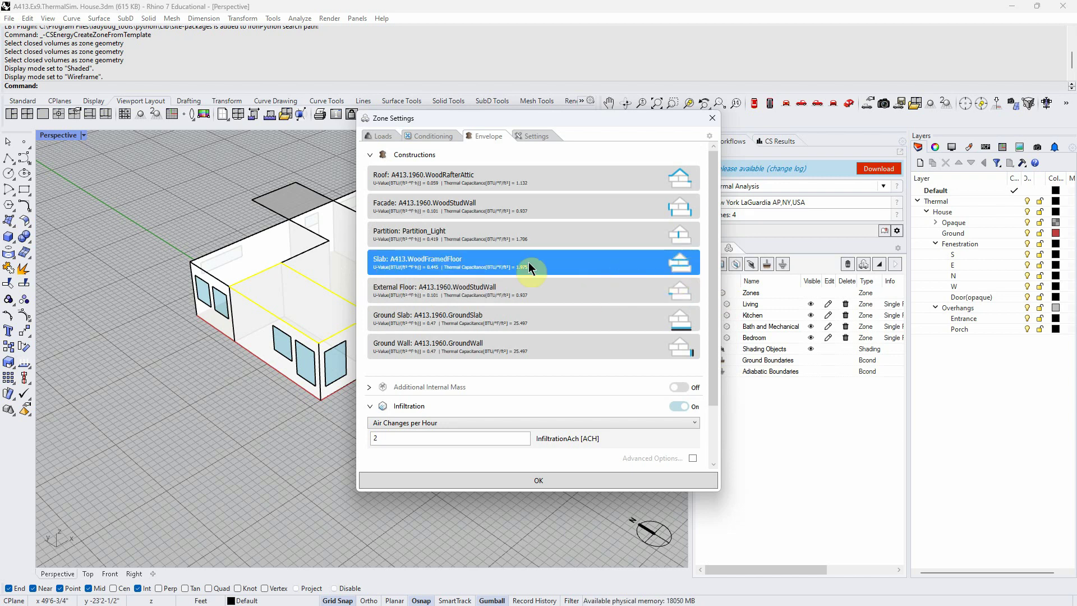
click(415, 291)
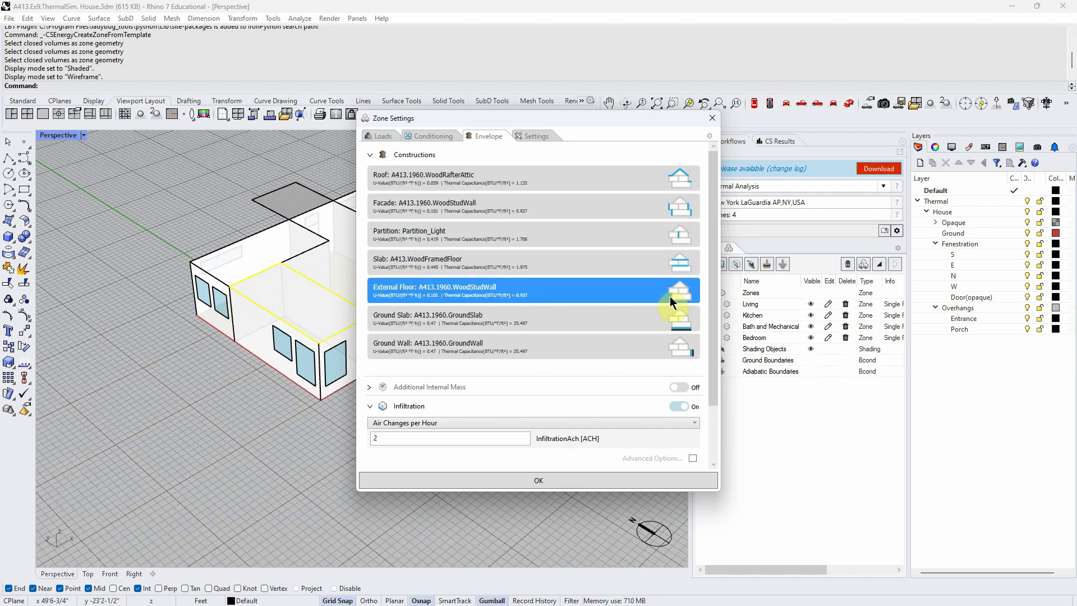
click(628, 322)
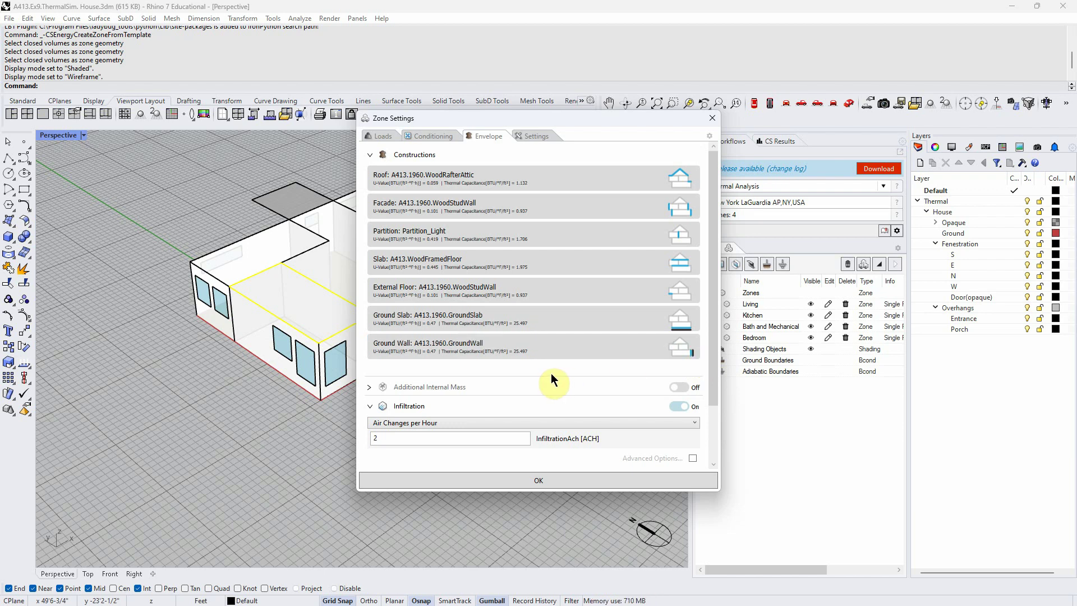
click(712, 118)
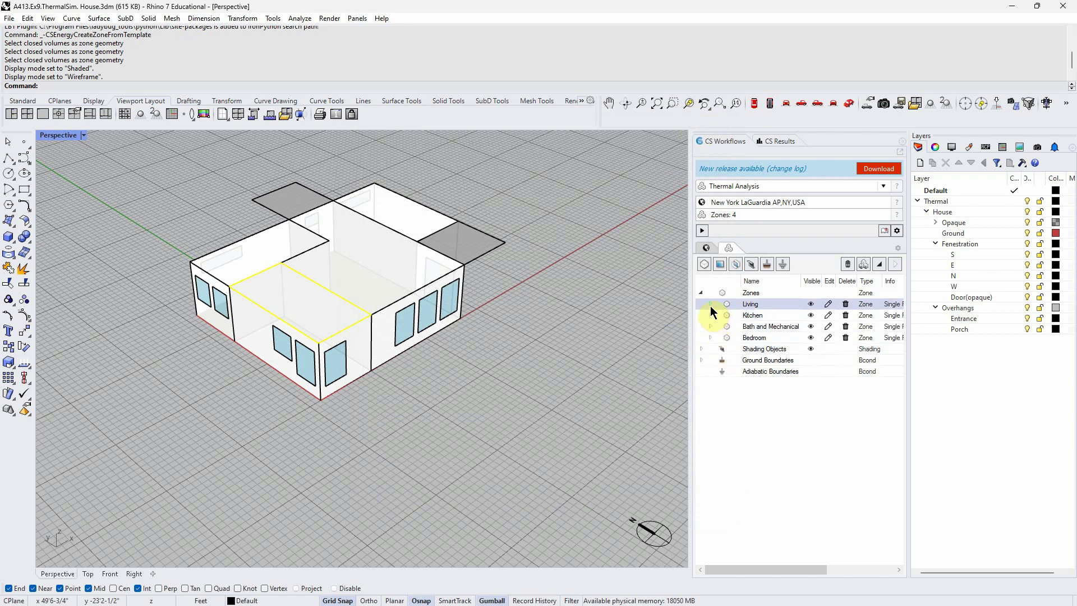
- Expand the Living zone, highlight its facade with three windows, and collapse the zone
click(710, 305)
click(766, 315)
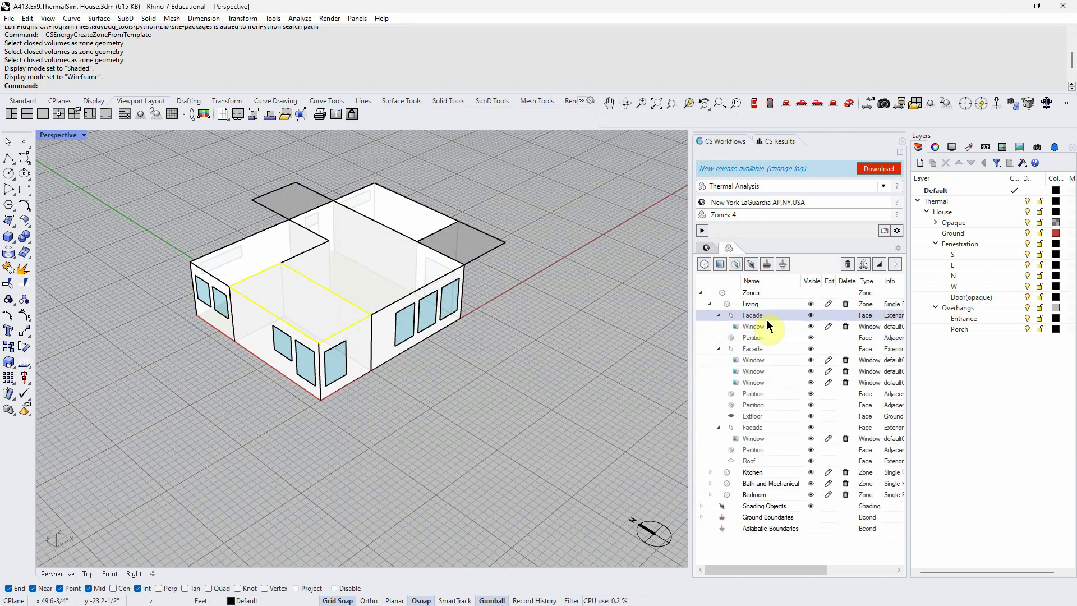
click(776, 348)
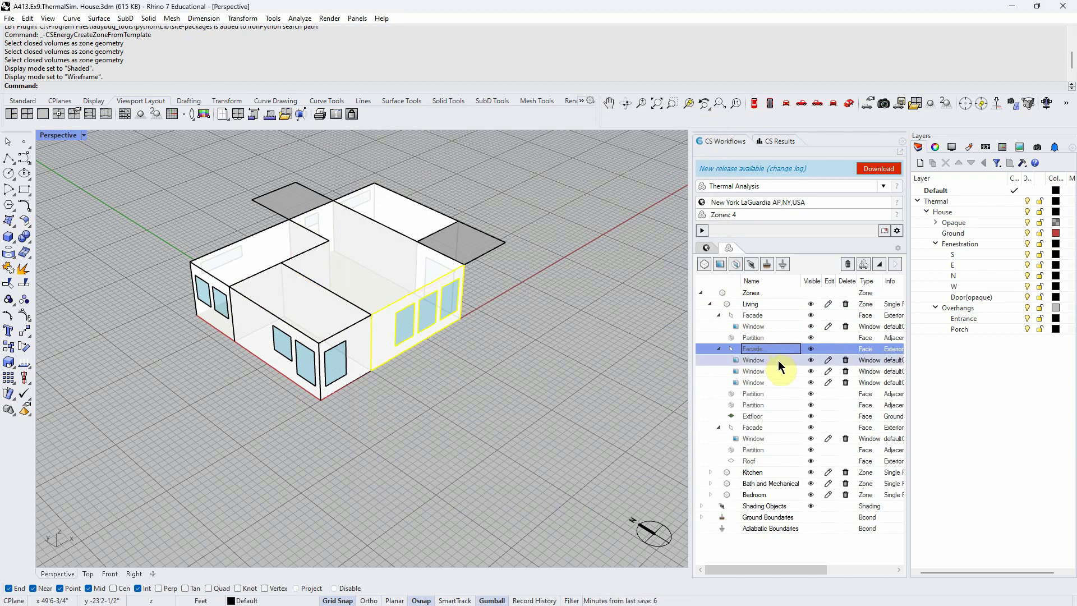
click(709, 306)
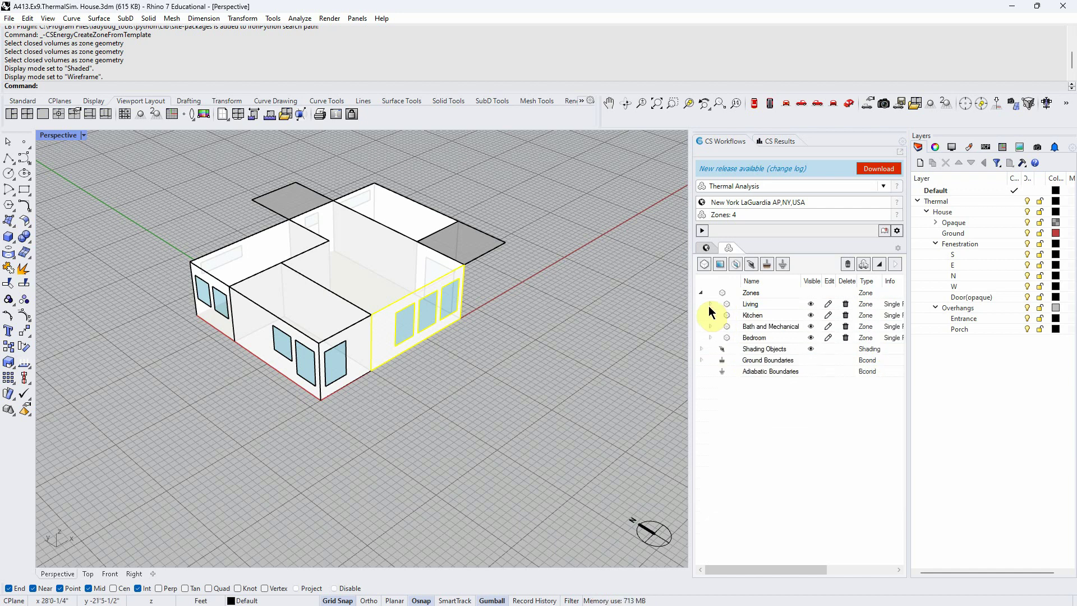
- Select the Kitchen zone, examine the facade construction in its envelope settings, and close the settings
right_drag(527, 390, 531, 390)
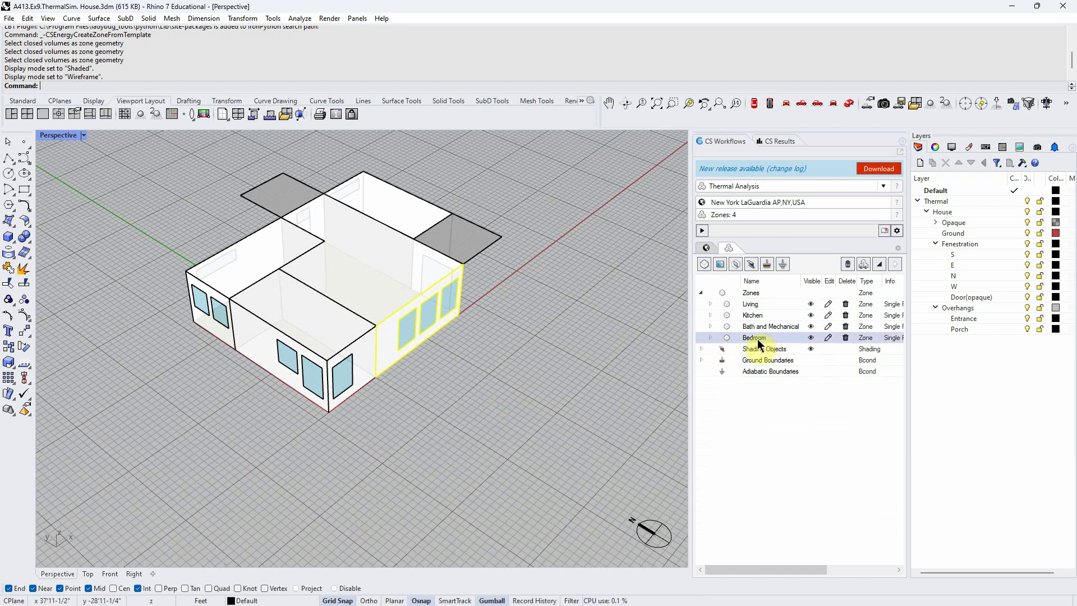
click(752, 315)
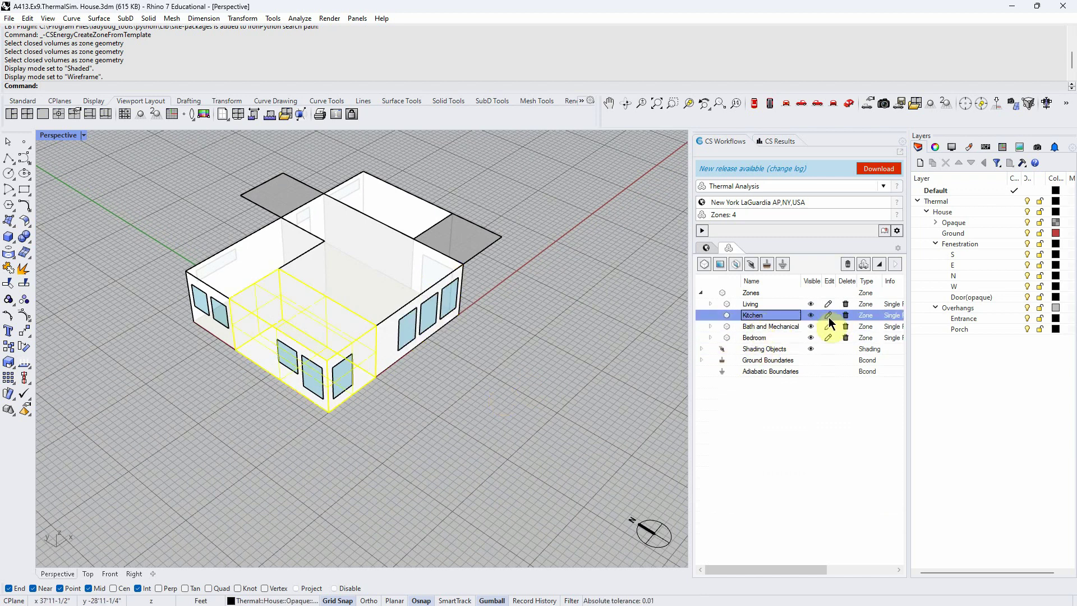
click(828, 316)
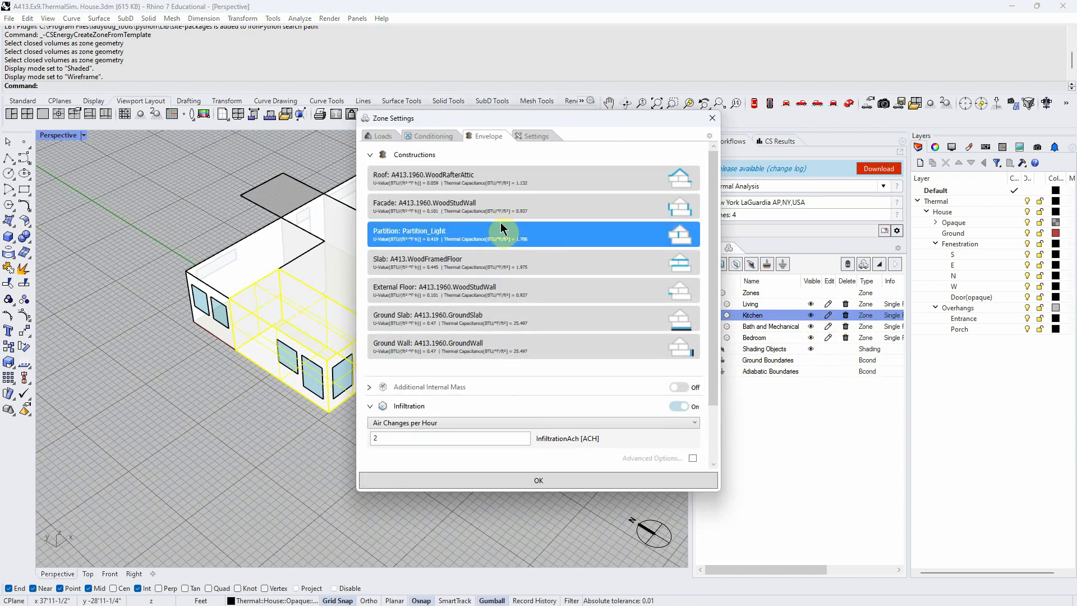
click(429, 207)
drag(440, 116, 574, 141)
click(877, 140)
click(712, 118)
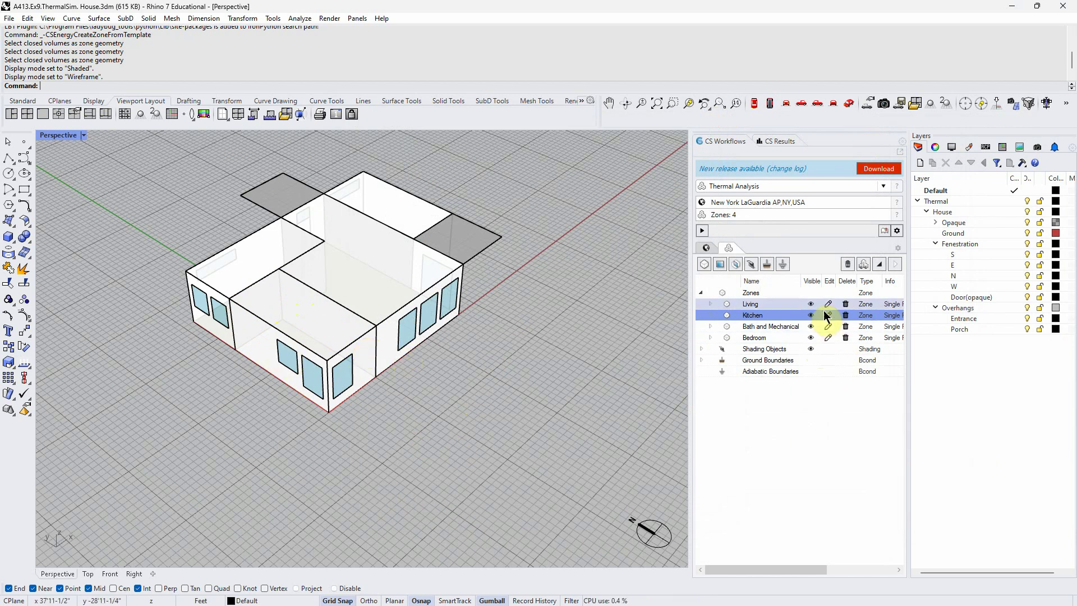
- Expand the Kitchen zone and highlight each of its two exterior facades
click(709, 316)
click(774, 327)
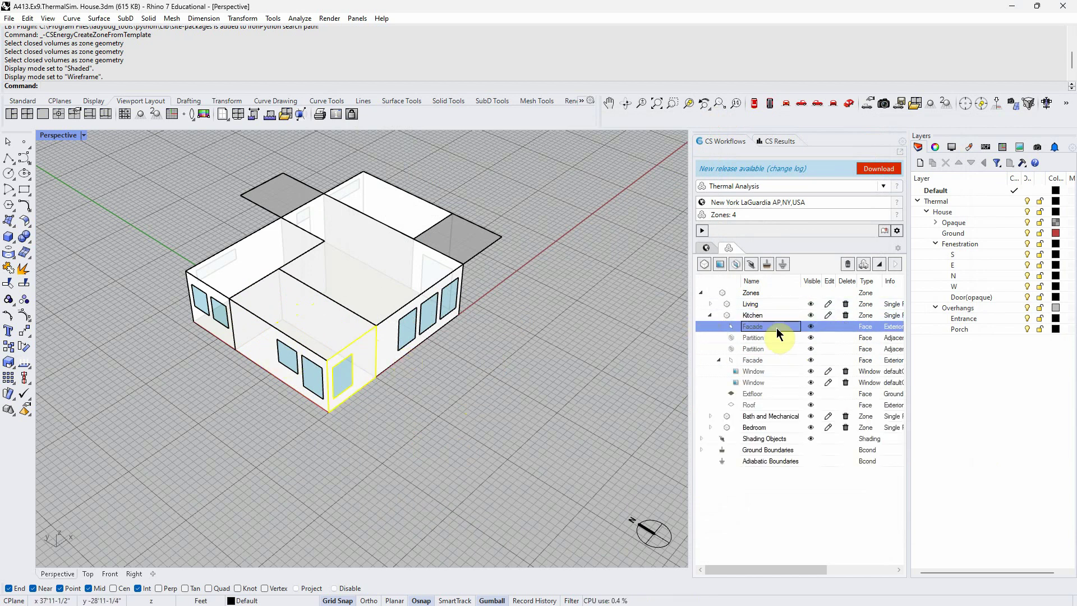
click(767, 361)
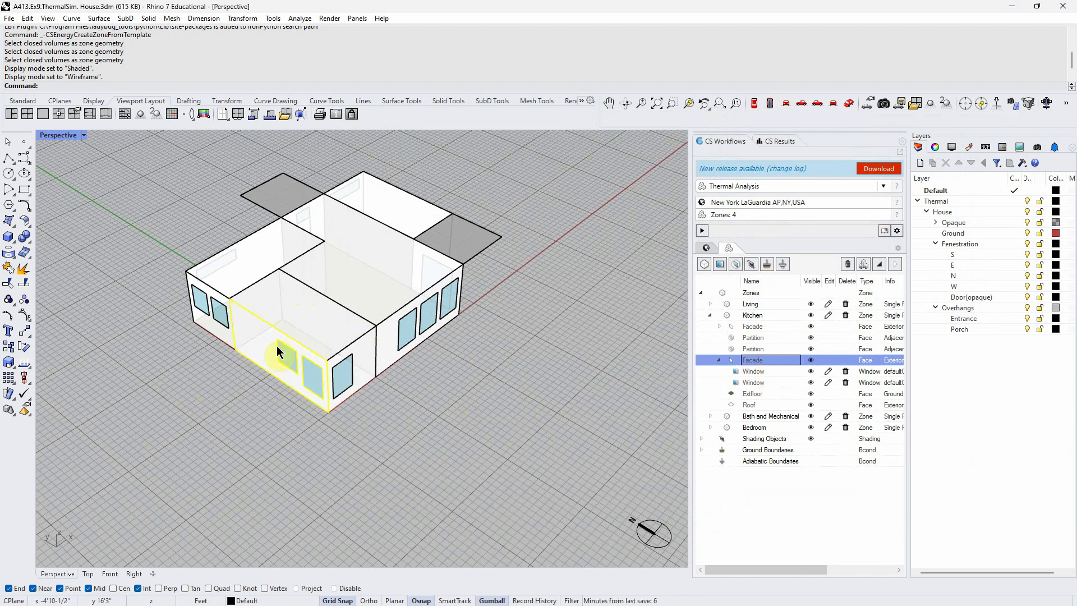
- Open the Kitchen zone's facade construction, A413.1960.WoodStudWall, from its envelope settings and examine its layers and thermal properties
click(753, 316)
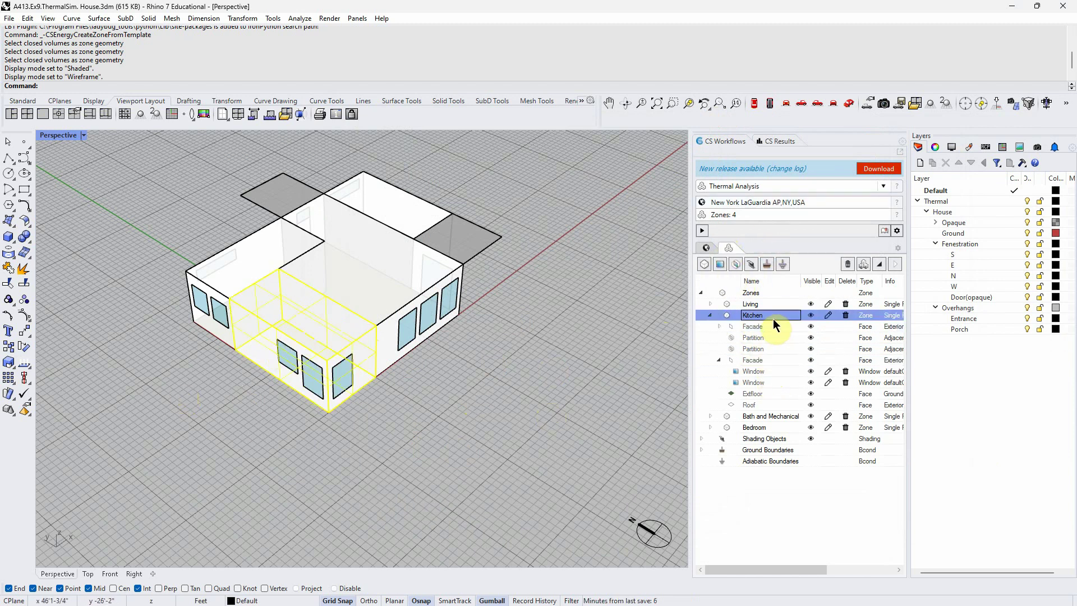
click(828, 315)
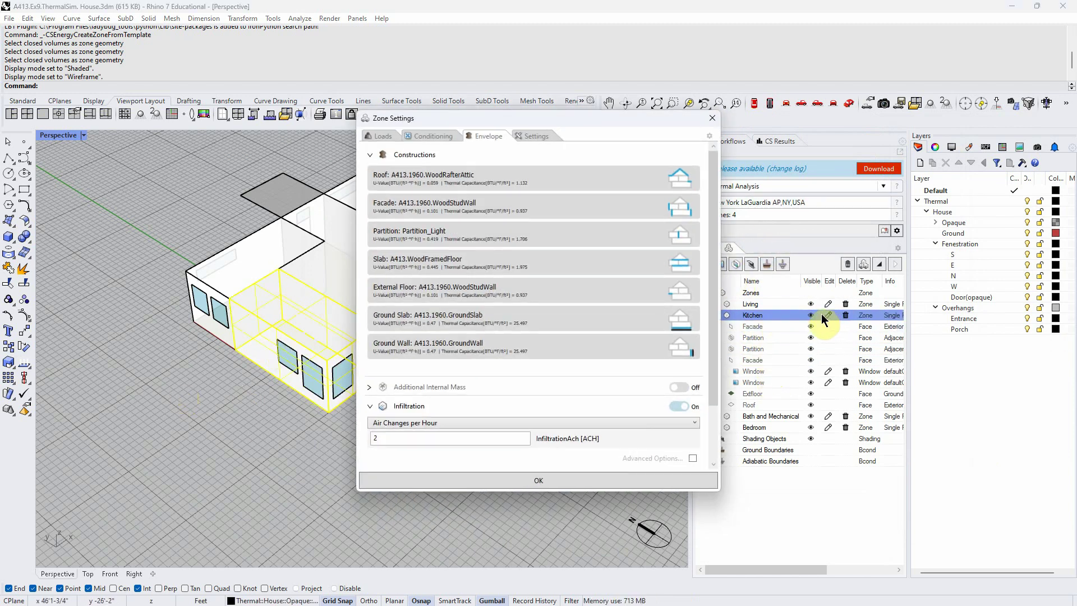
click(445, 206)
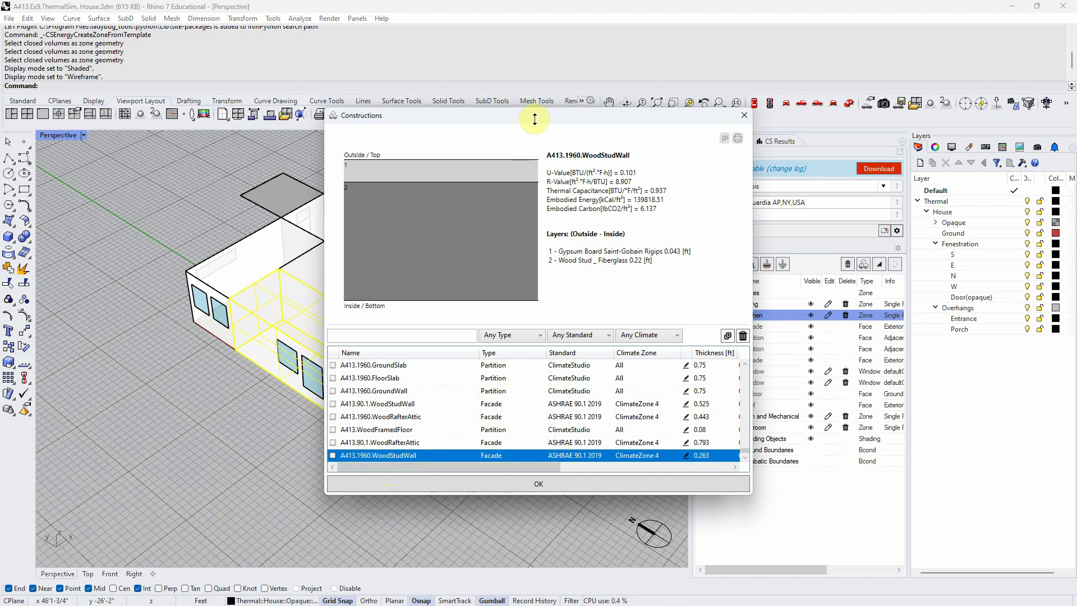
drag(540, 113, 487, 89)
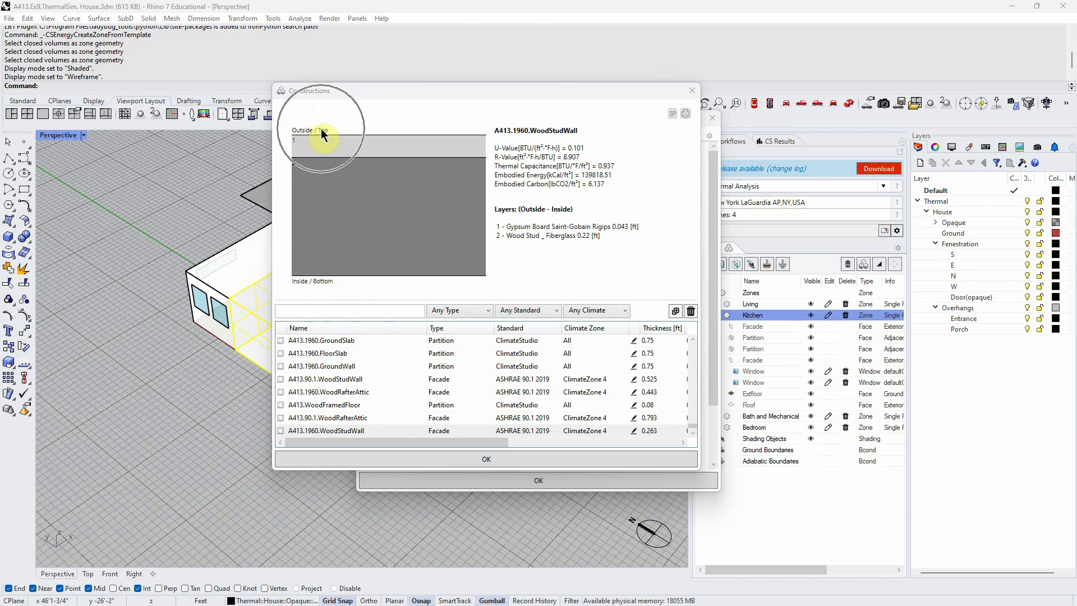
click(407, 244)
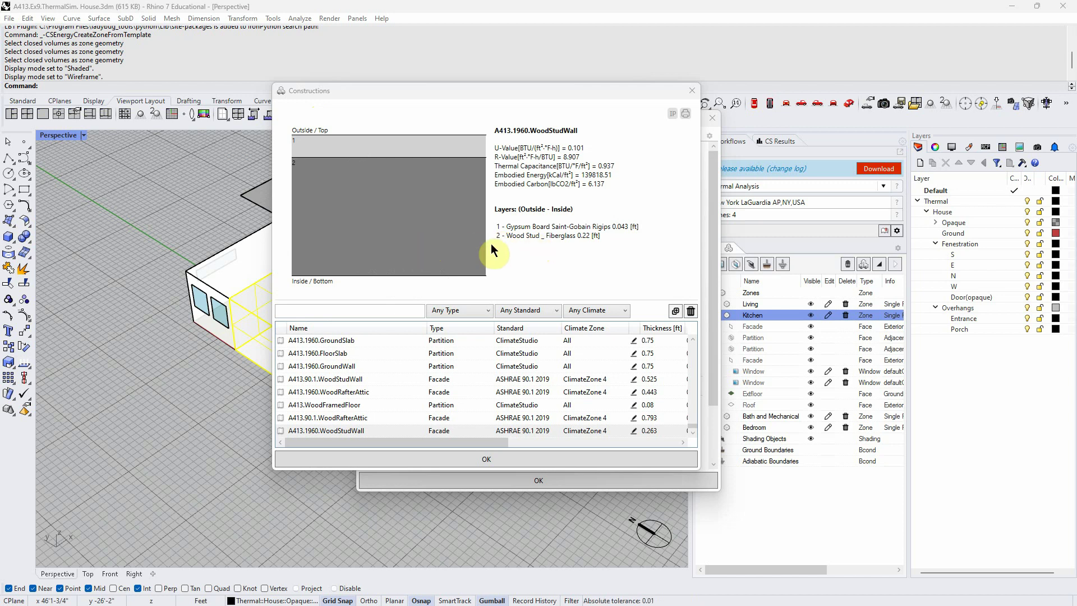
click(549, 237)
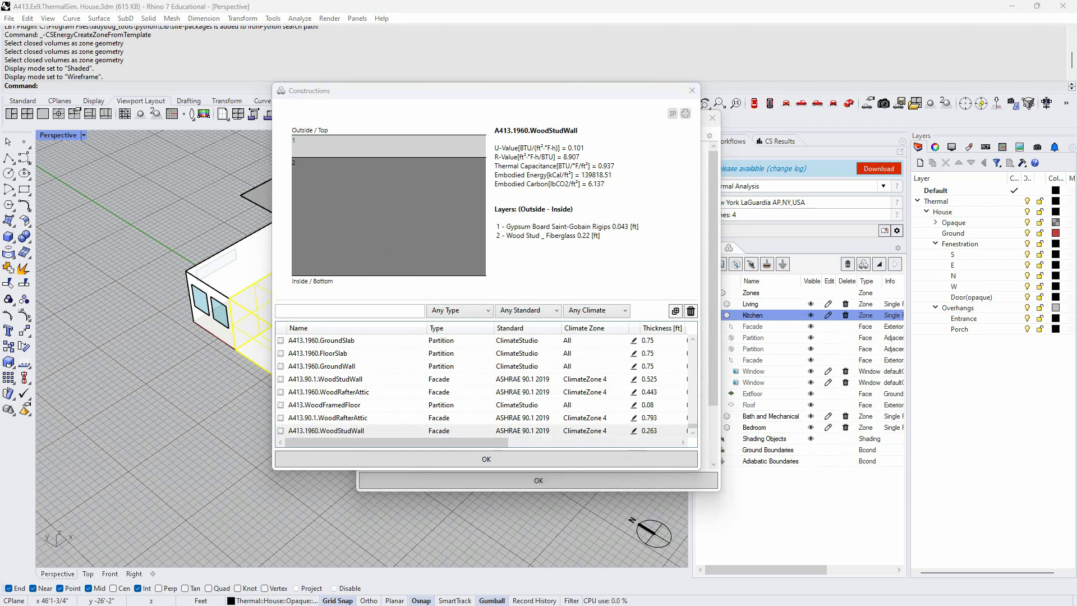
- Switch to the thermal simulation settings workbook in Excel and review the Old School, Energy Code and Hi Performance runs
drag(0, 181, 507, 46)
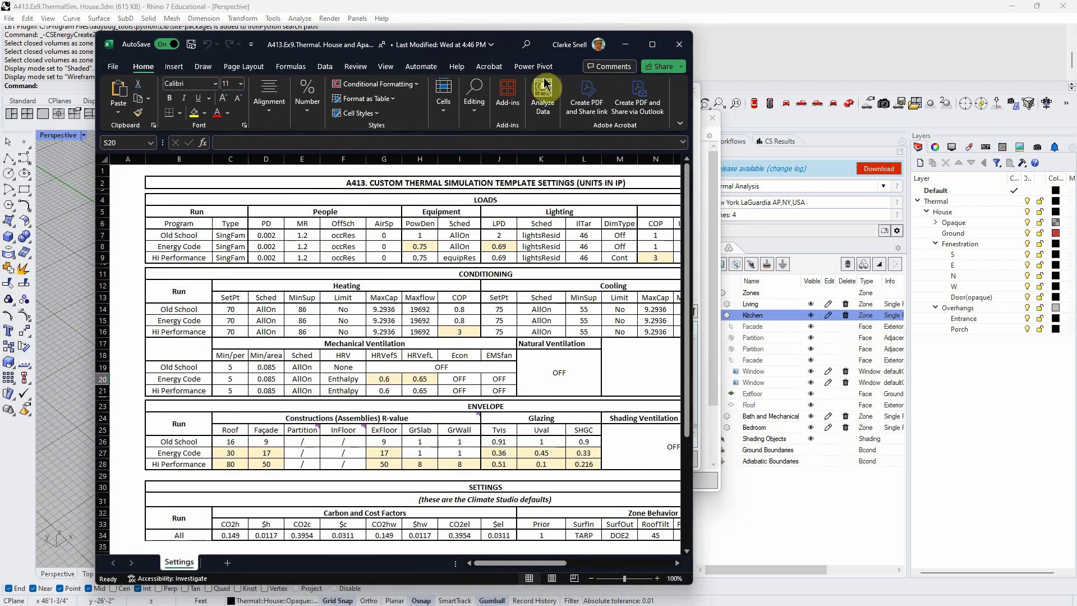
click(652, 45)
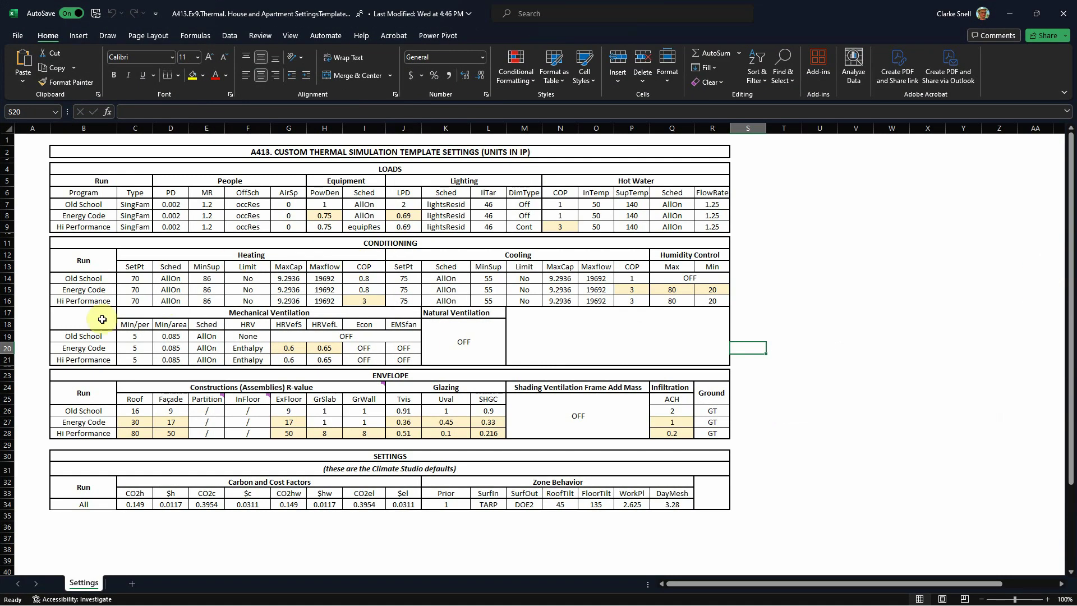
click(86, 336)
click(84, 348)
click(85, 360)
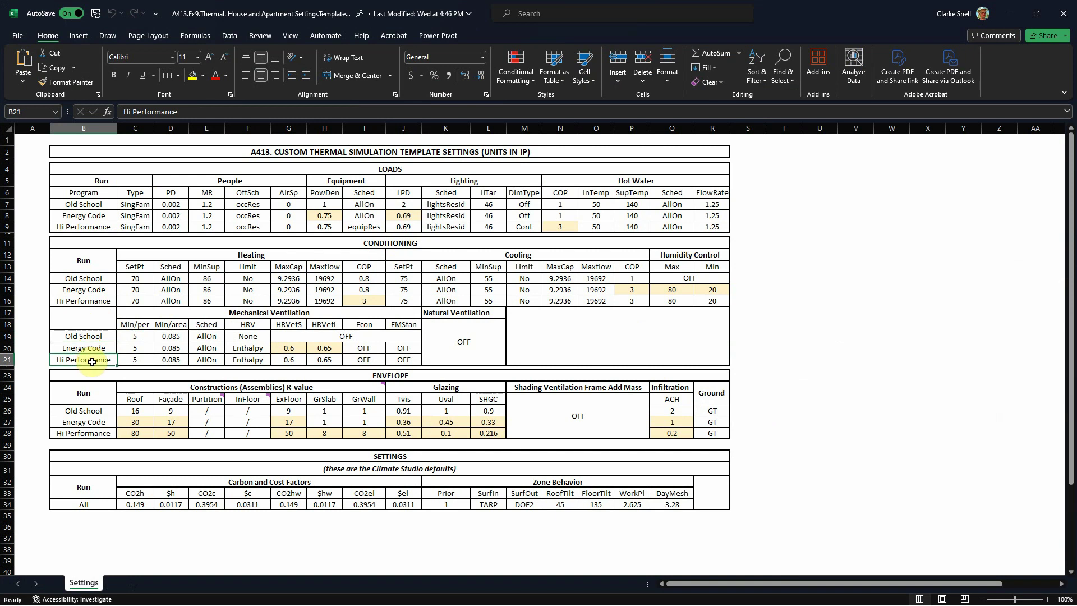
- Examine the envelope assembly R-values and their comment, focusing on the Old School roof and facade, and return to Rhino
drag(137, 410, 168, 410)
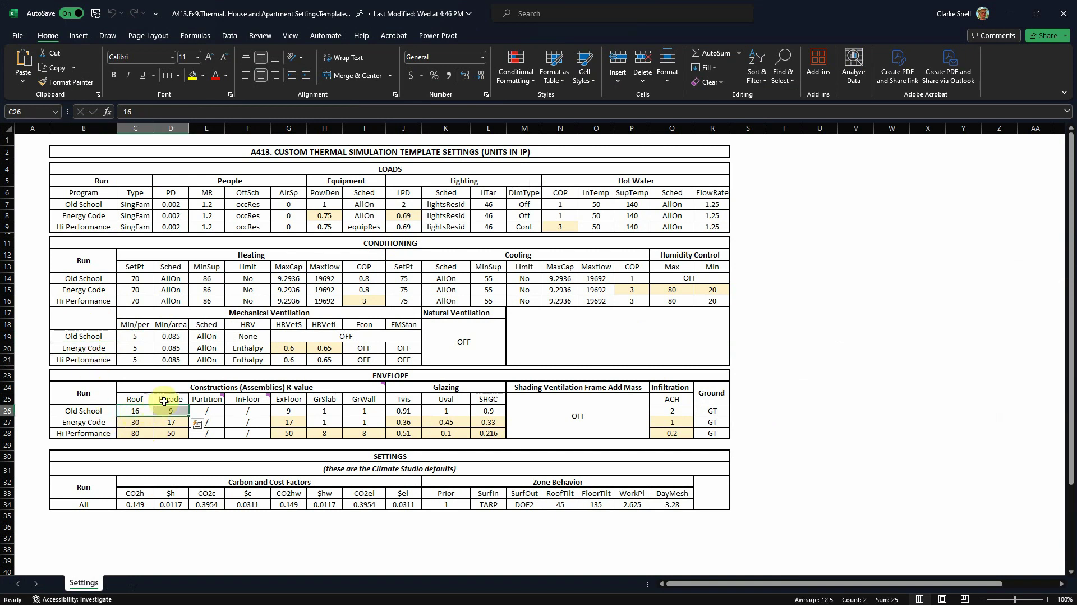
key(ctrl+q)
click(513, 151)
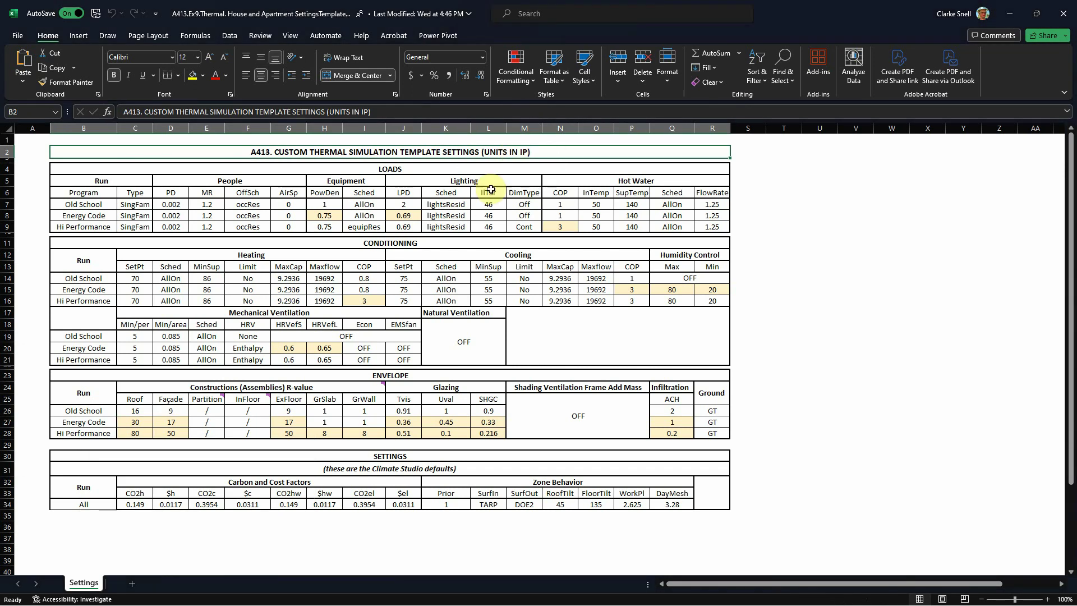
click(251, 388)
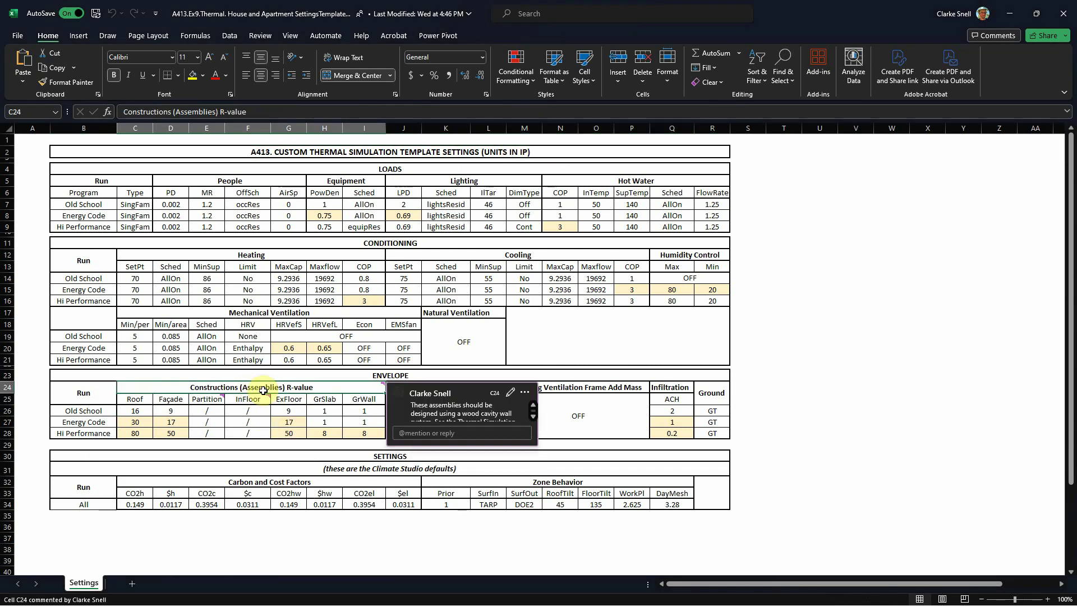
click(305, 388)
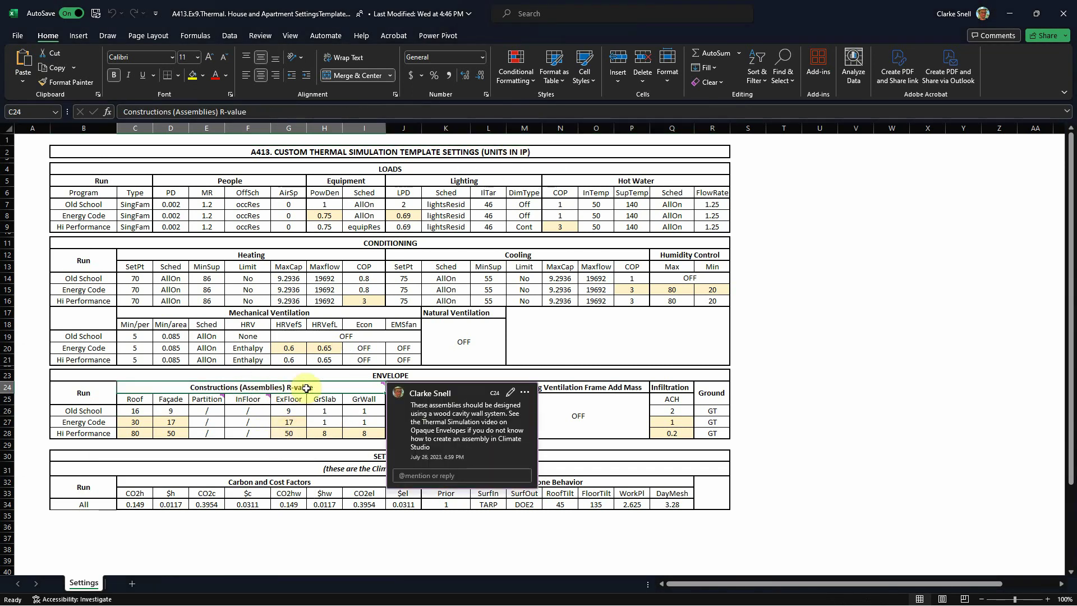
click(133, 411)
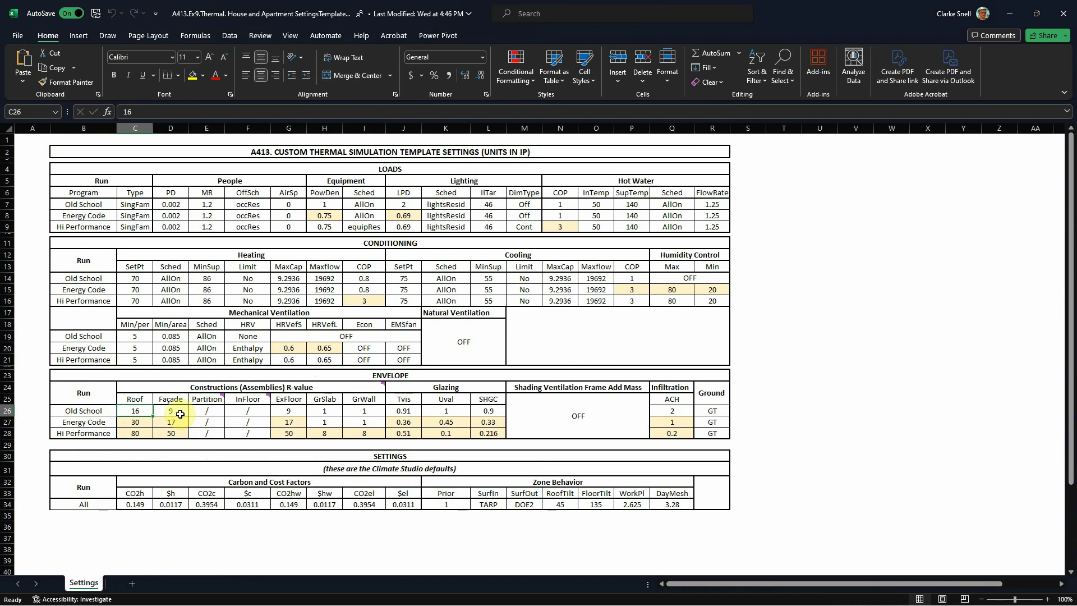
key(ctrl)
key(ctrl)
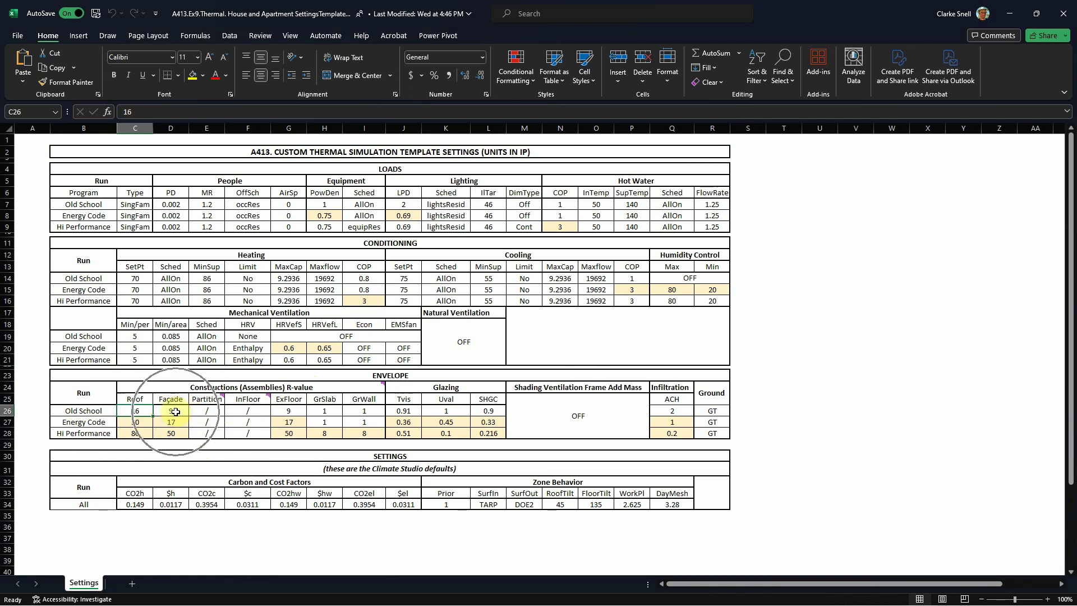
click(1009, 16)
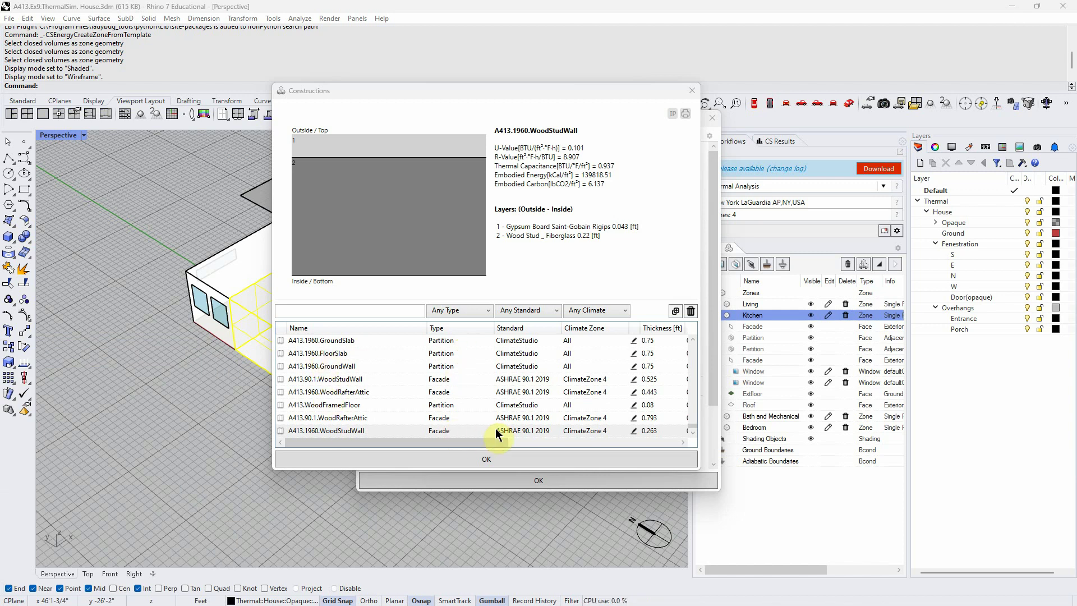
- Duplicate defaultConstruction in the constructions library and name the copy Test5
click(368, 430)
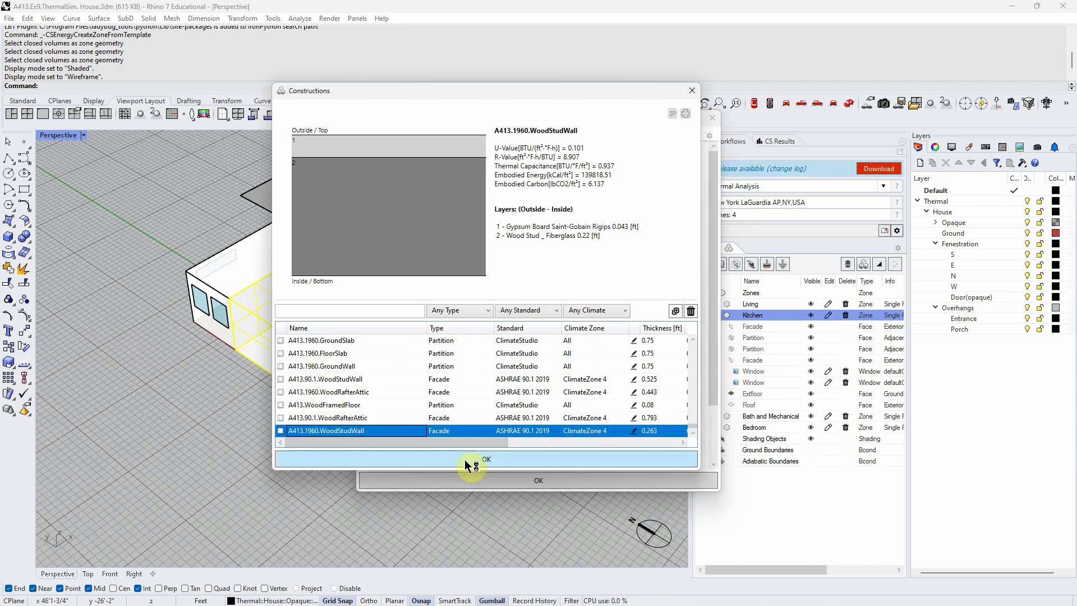
click(677, 311)
scroll(515, 380, up, 15)
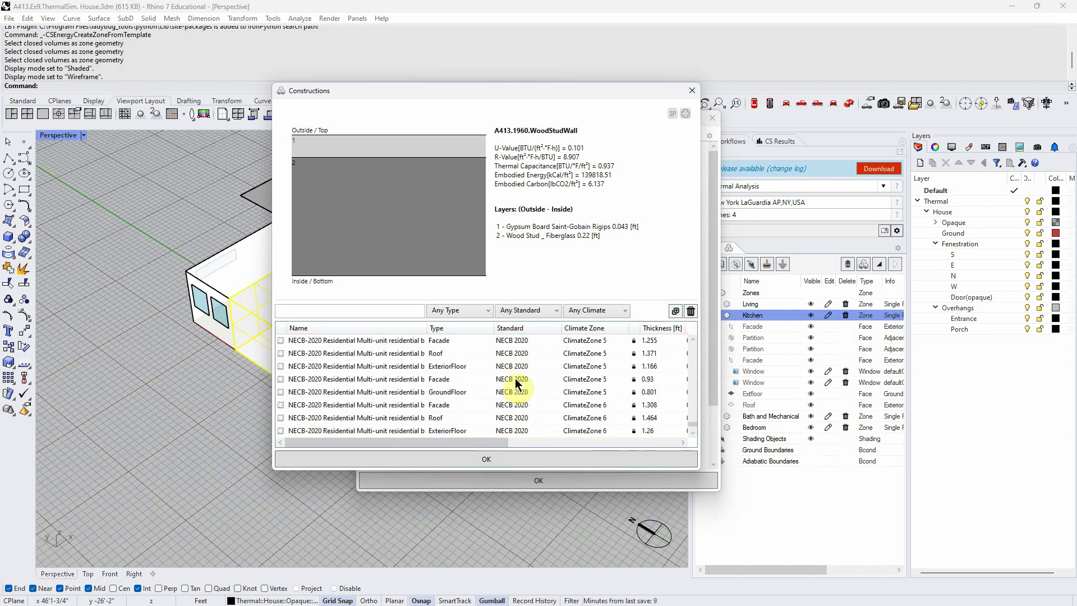
drag(694, 426, 694, 339)
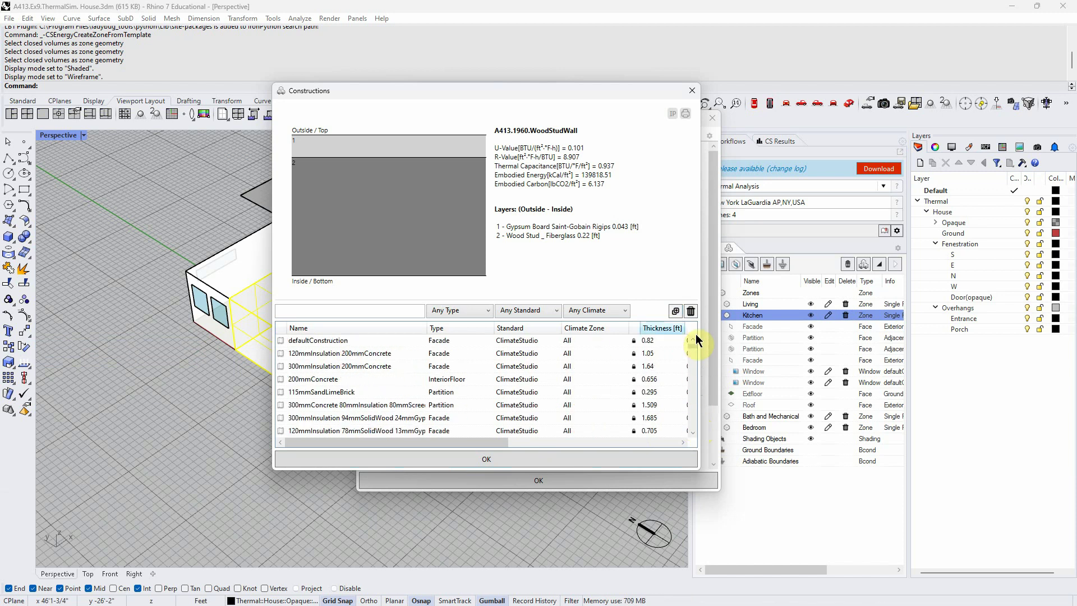
click(337, 341)
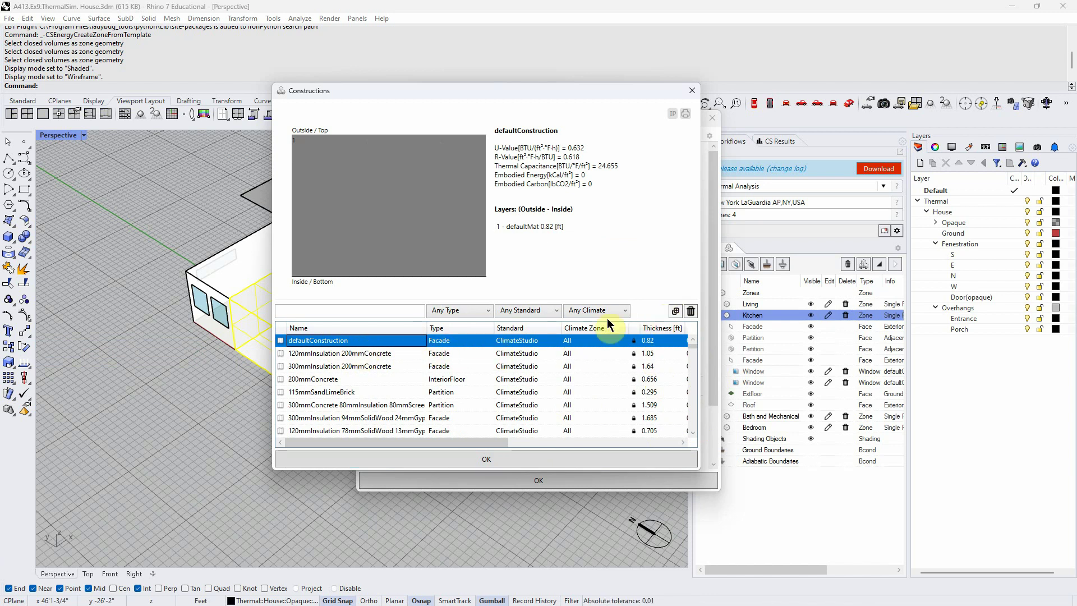
click(675, 312)
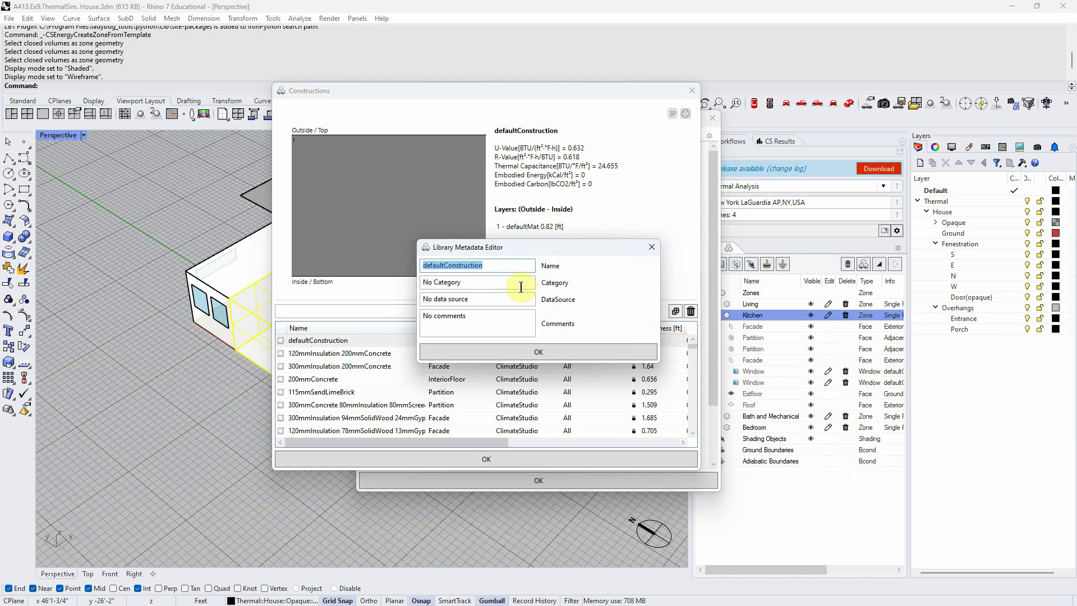
click(491, 262)
double_click(492, 262)
text(Test)
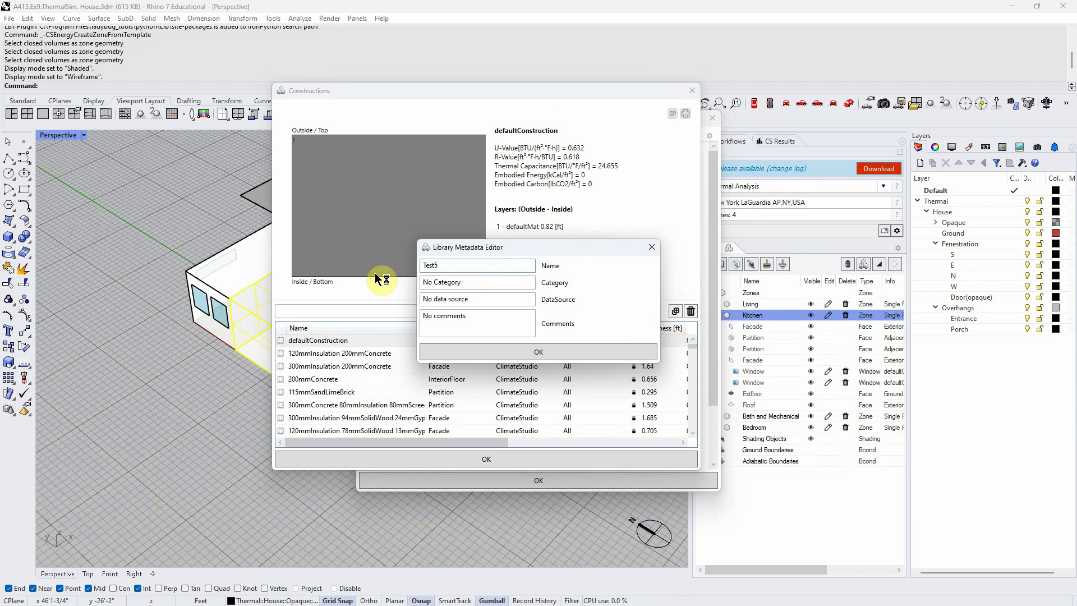
text(5)
click(454, 285)
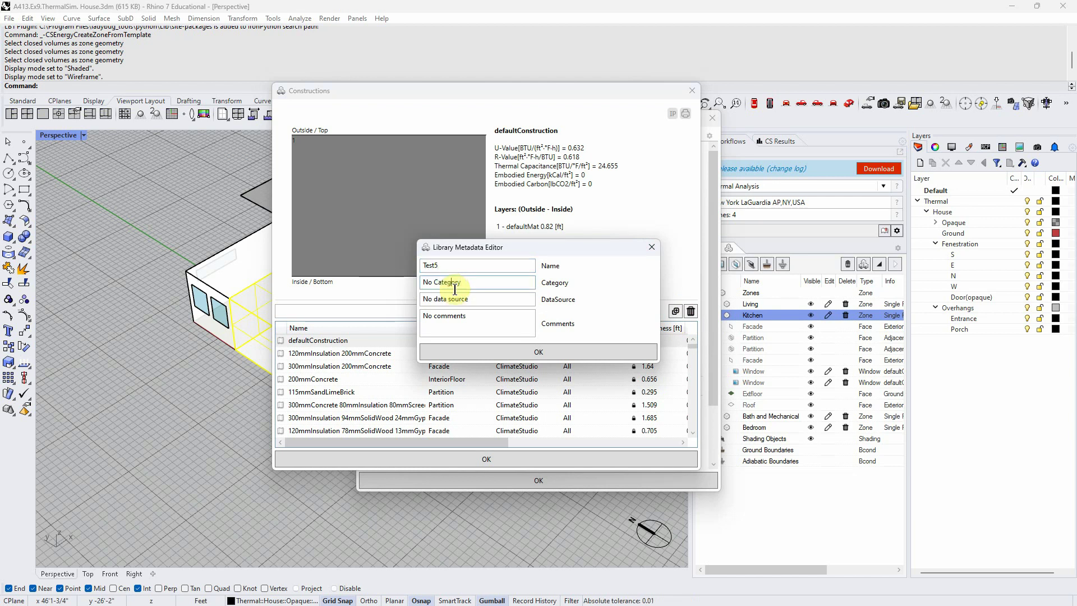
click(540, 351)
- Open the Test5 construction for editing
click(308, 431)
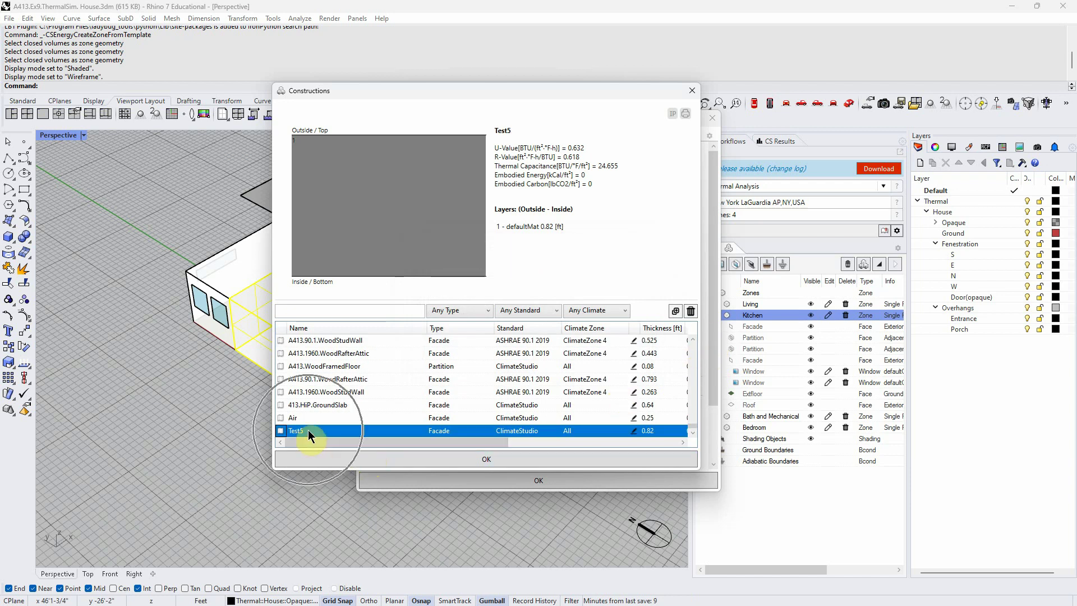
click(634, 432)
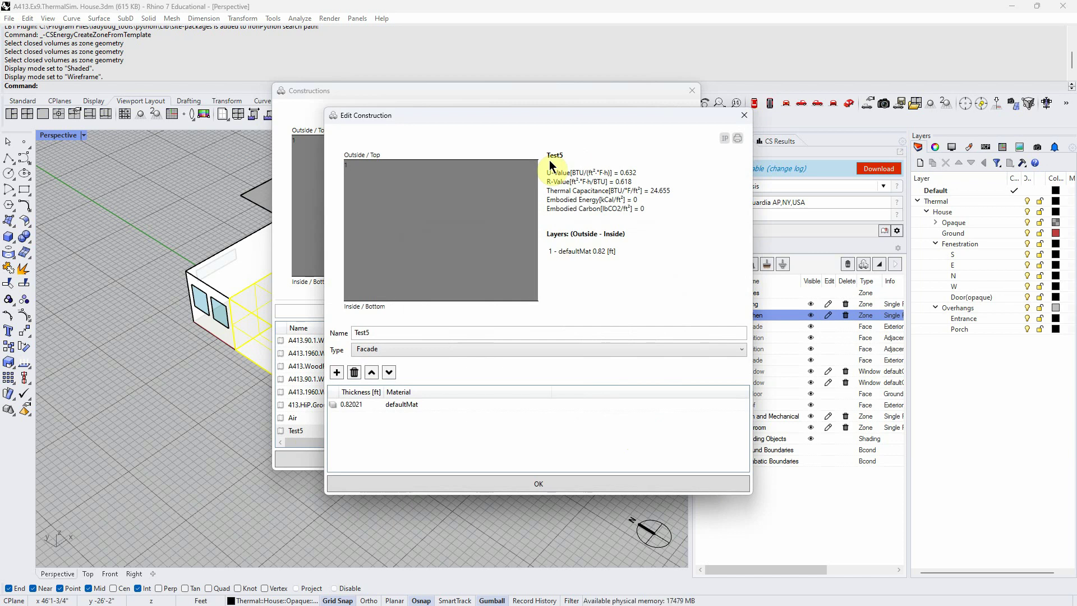
drag(560, 115, 482, 107)
- Examine Test5's U-value, R-value, thermal capacitance, embodied energy and carbon, and its layer list
click(486, 167)
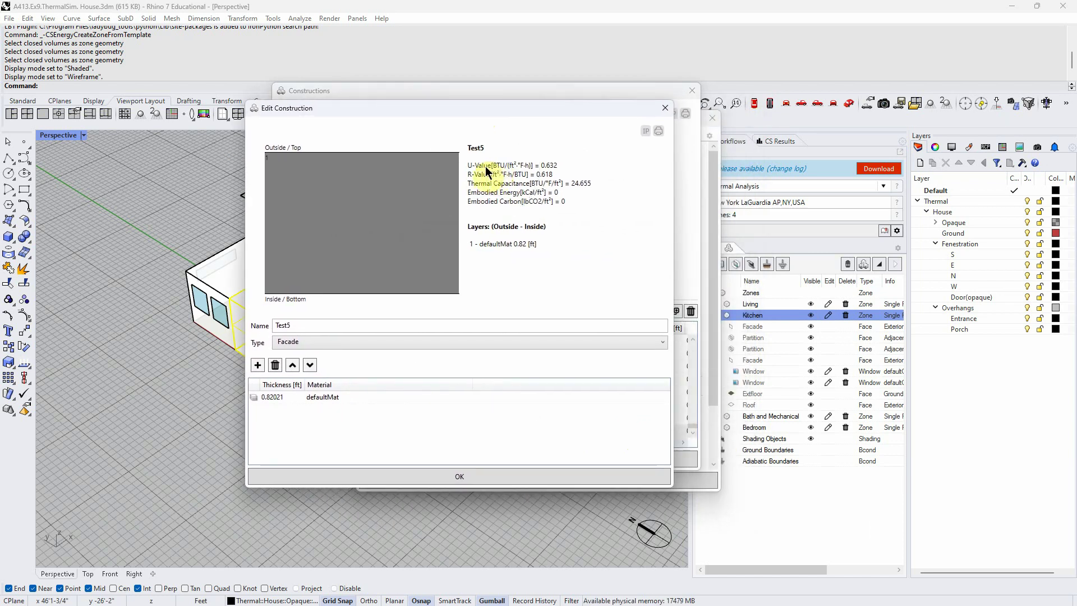
click(507, 169)
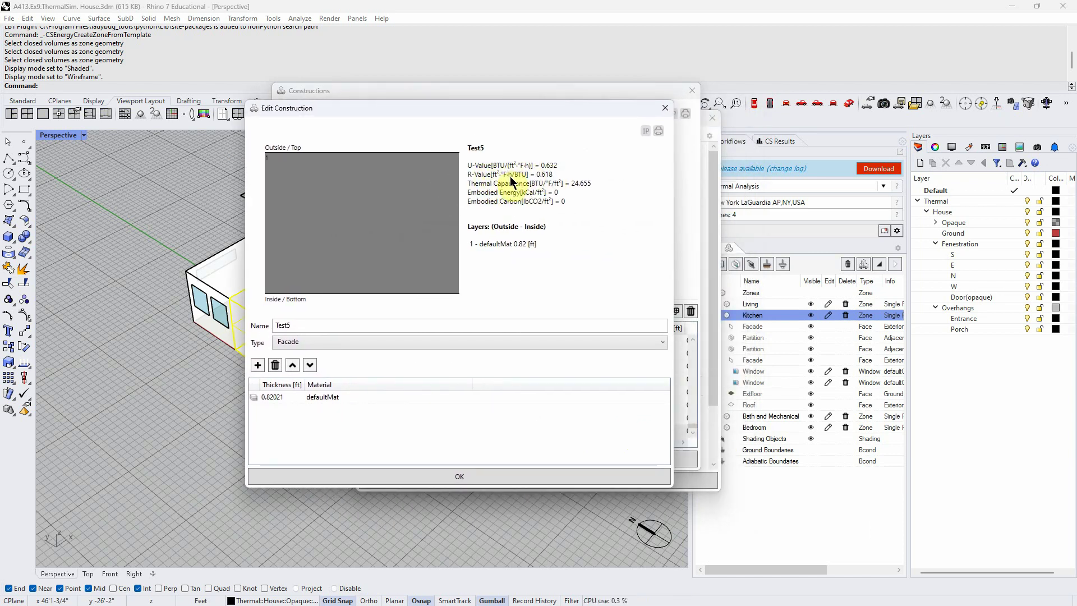
click(510, 186)
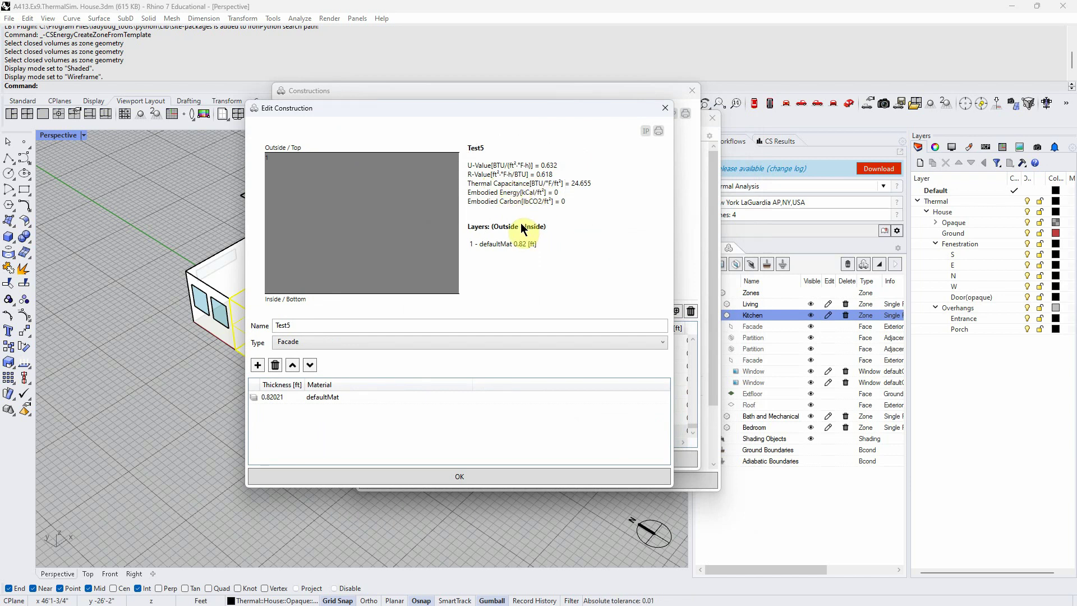
click(504, 245)
click(516, 195)
key(ctrl)
key(ctrl)
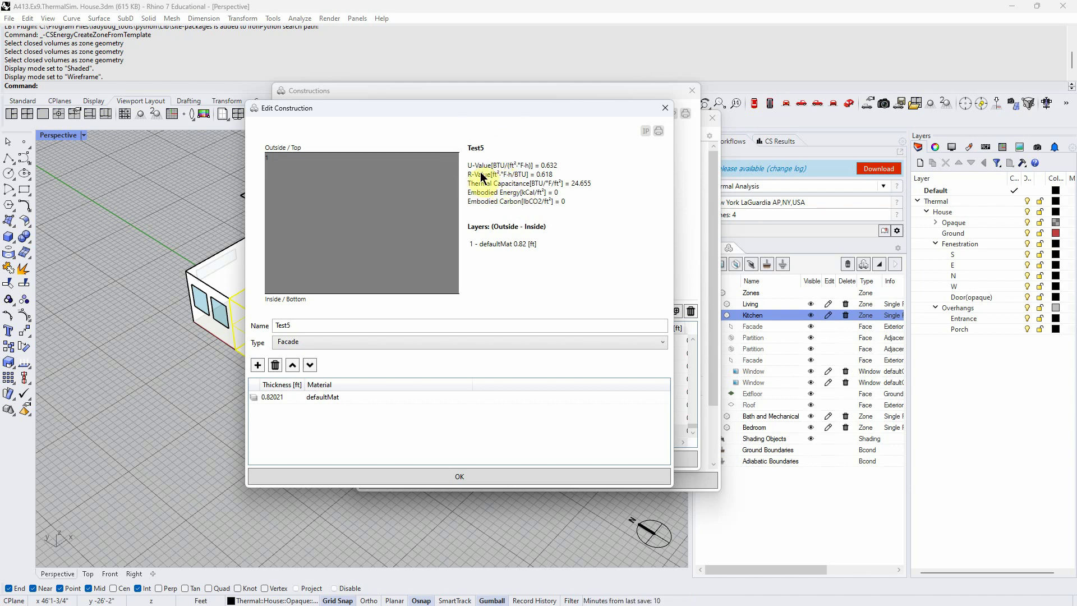
key(ctrl)
key(ctrl)
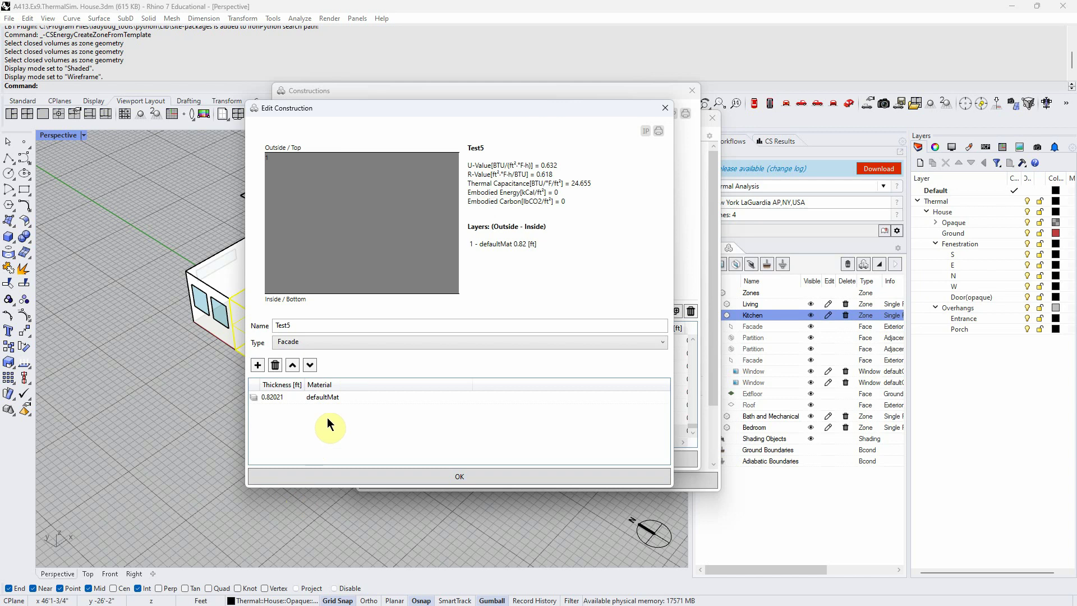
- Add a second defaultMat layer to the Test5 construction and delete it again
click(257, 368)
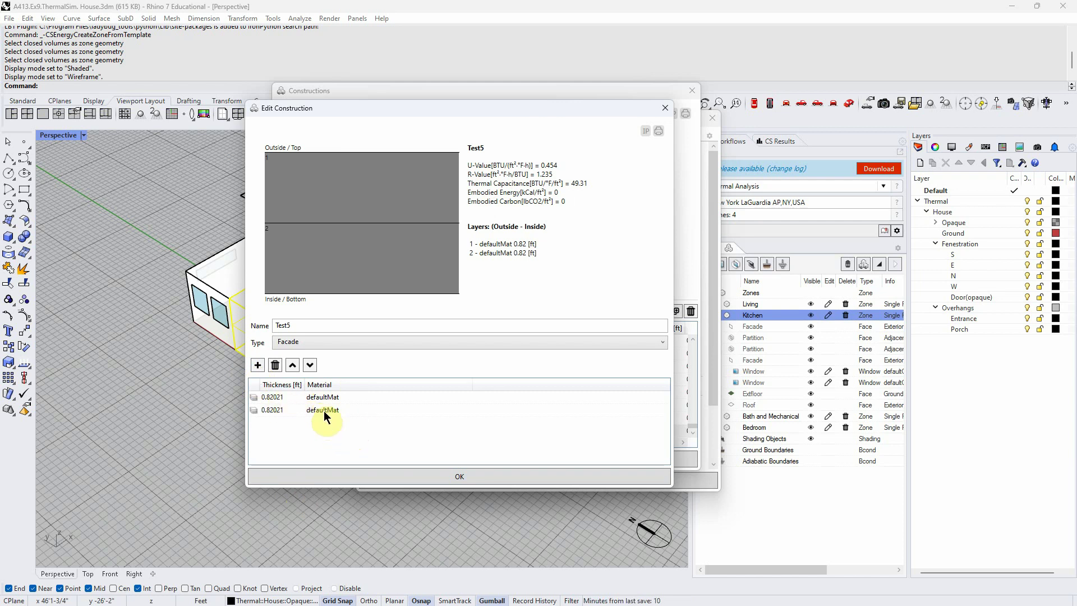
click(271, 411)
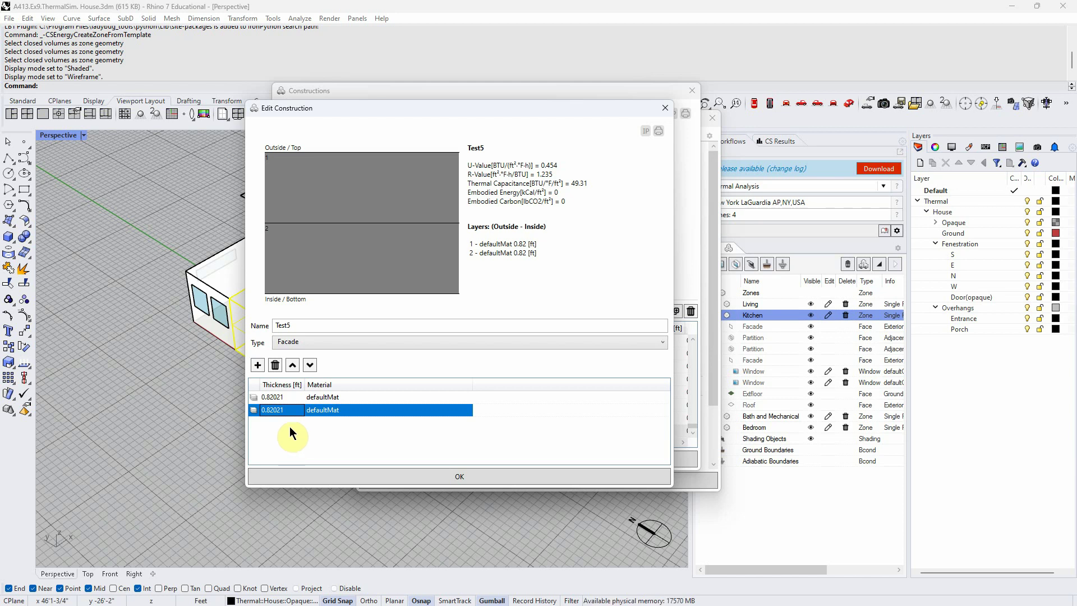
click(275, 366)
- Replace the defaultMat layer in Test5 with the Rigid foam EPS 035 insulation, filtering the materials library by "eps"
click(313, 399)
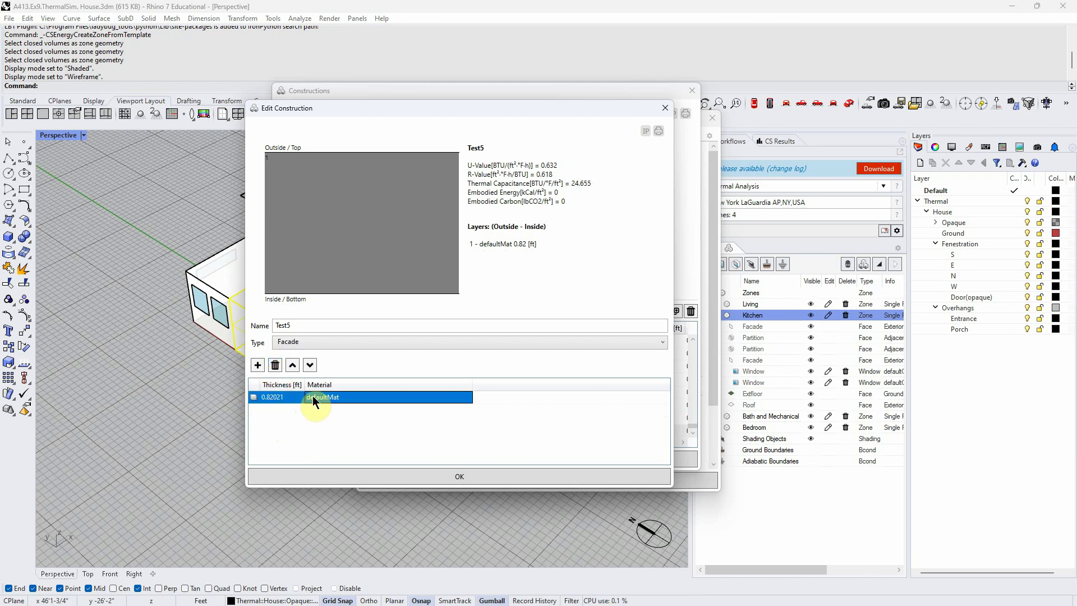
double_click(313, 396)
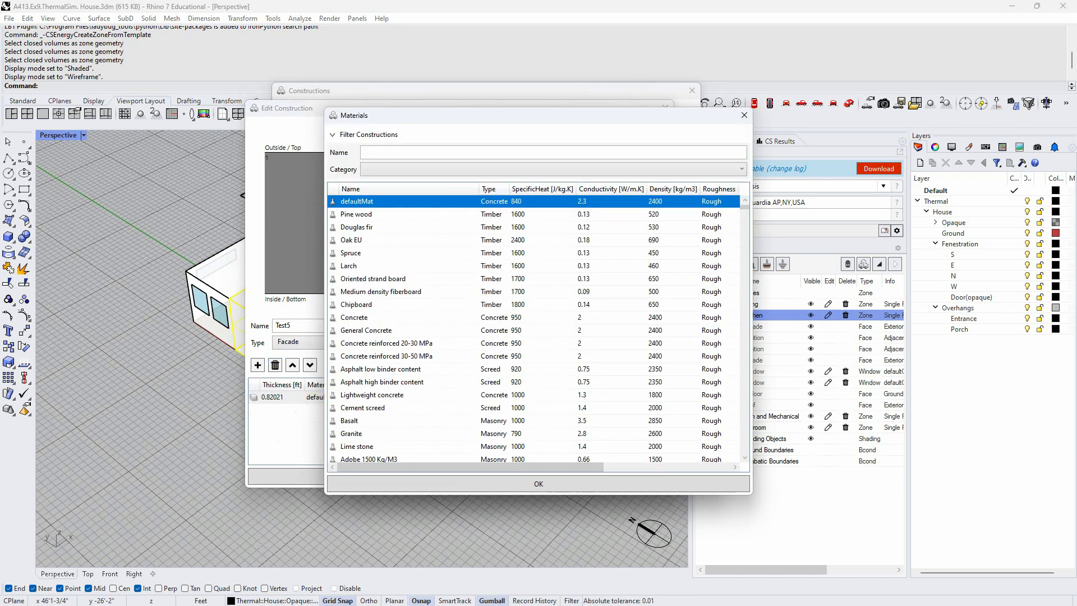
drag(435, 118, 419, 96)
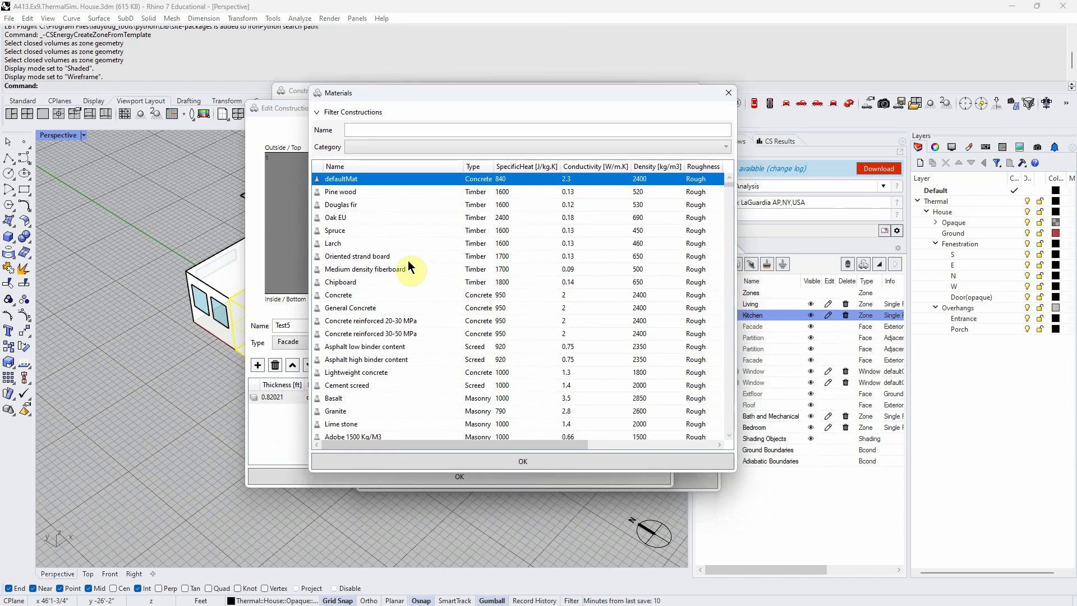
click(377, 129)
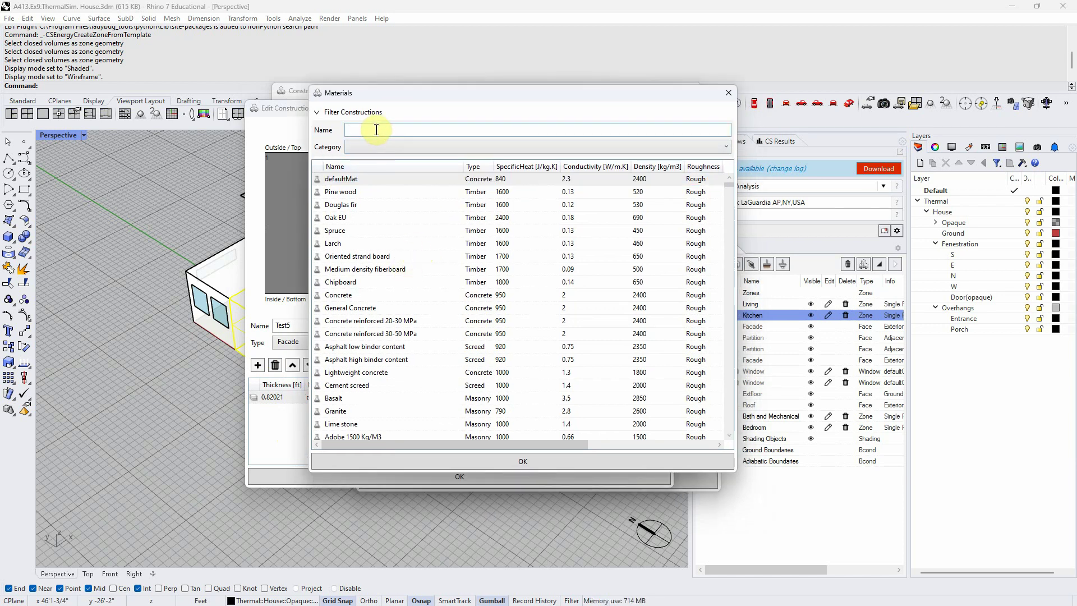
text(ex)
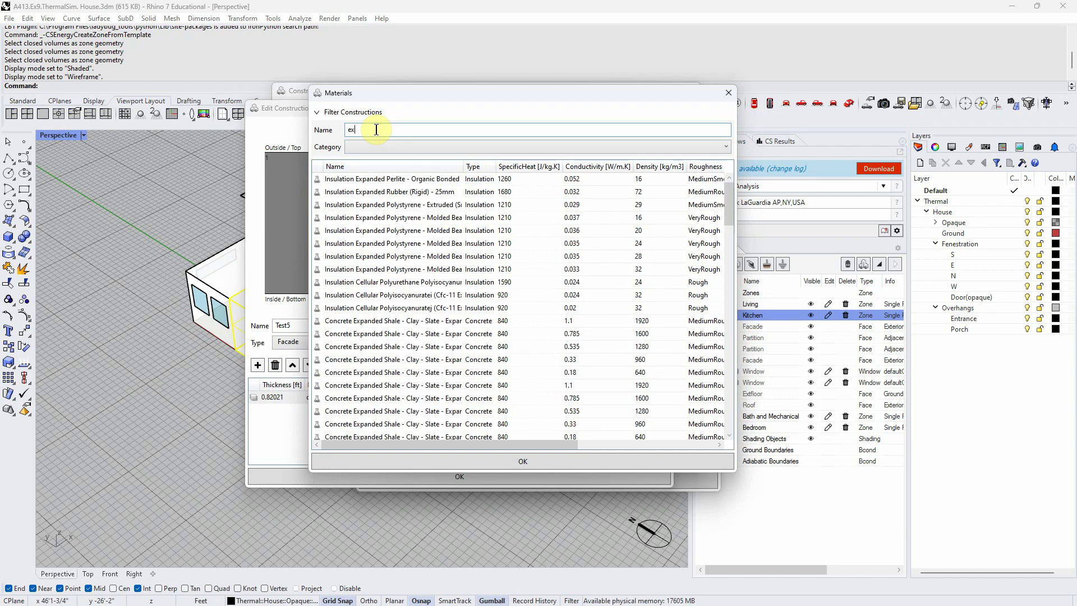
key(BackSpace)
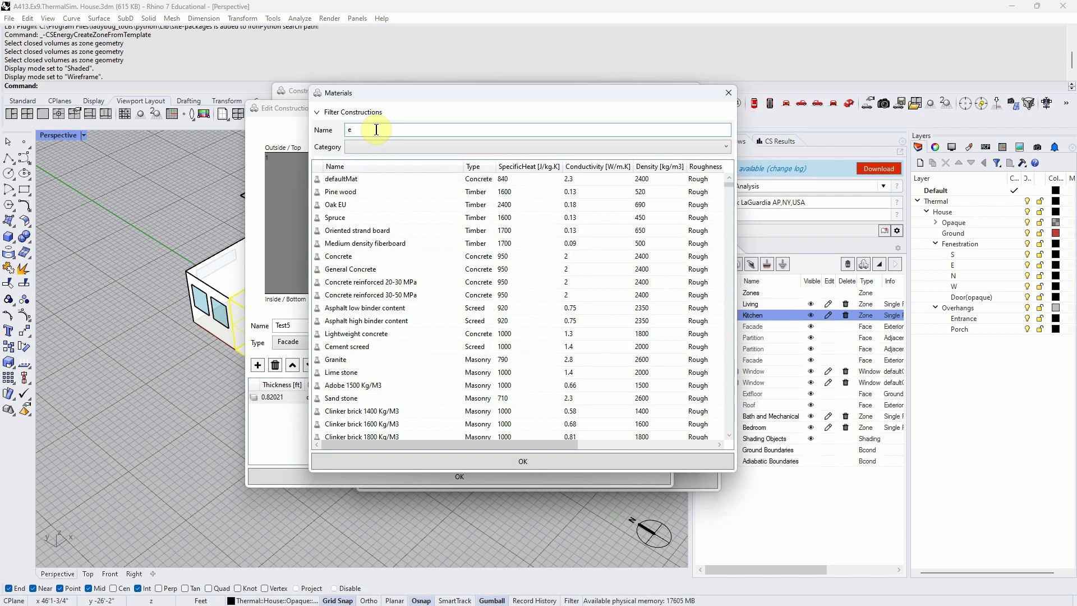
text(ps)
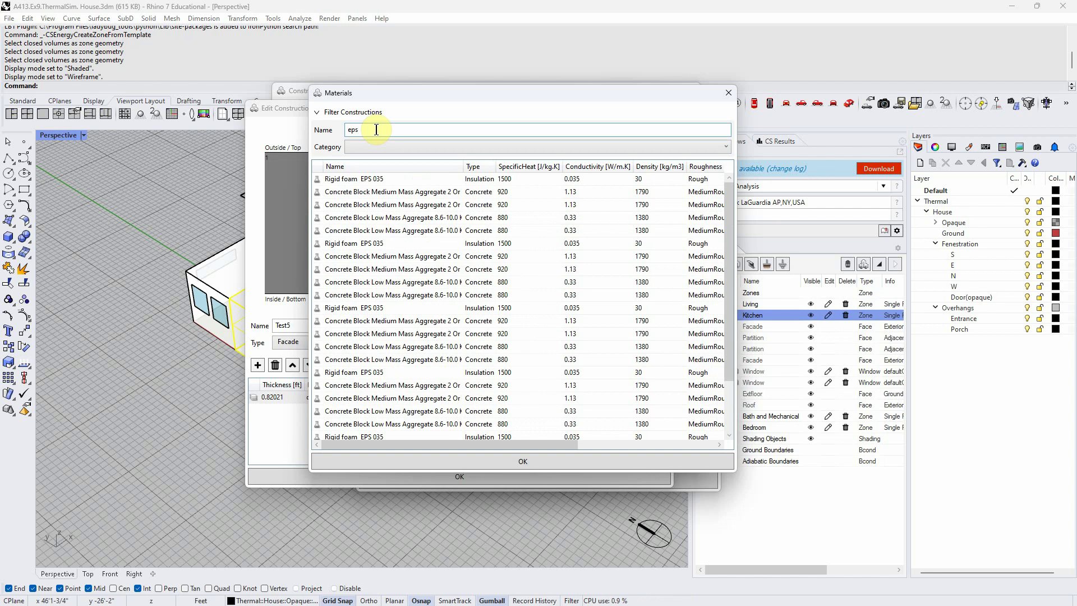
click(345, 179)
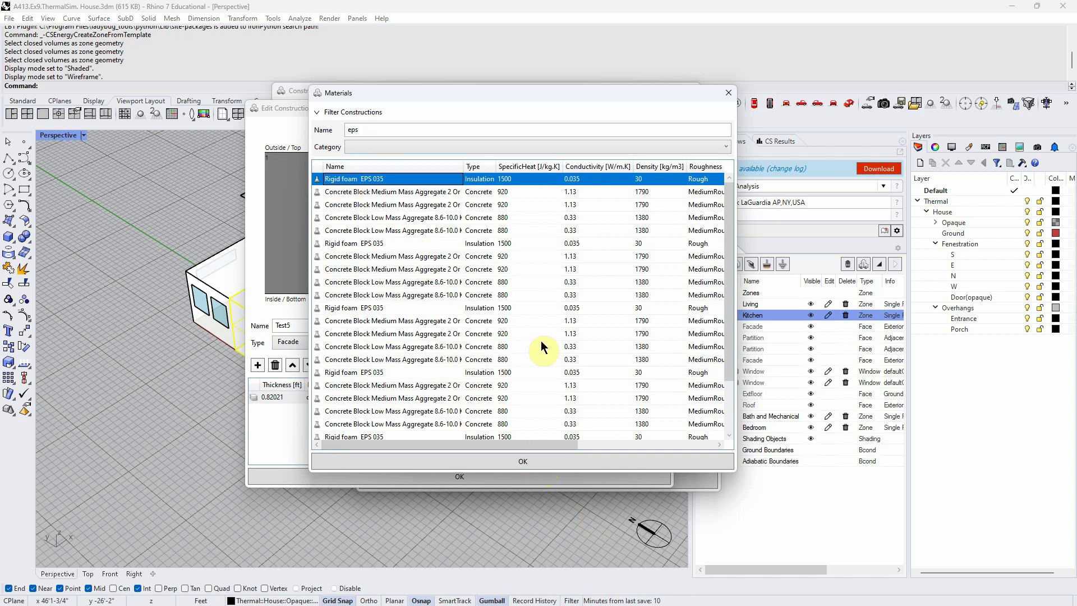
click(543, 459)
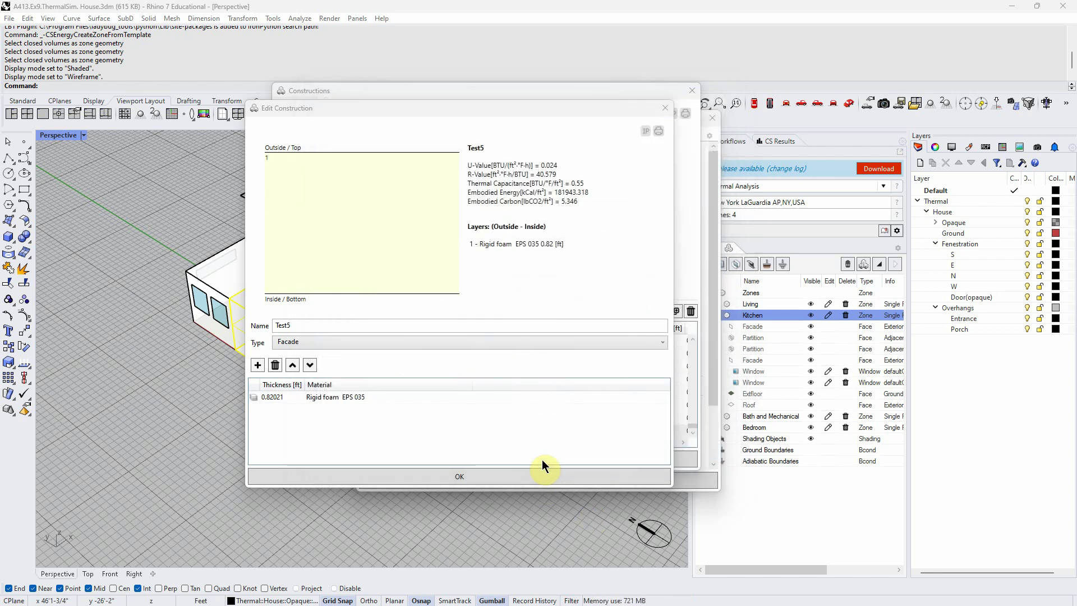
- Set the thickness of Test5's Rigid foam EPS 035 layer to 0.25 ft
click(271, 397)
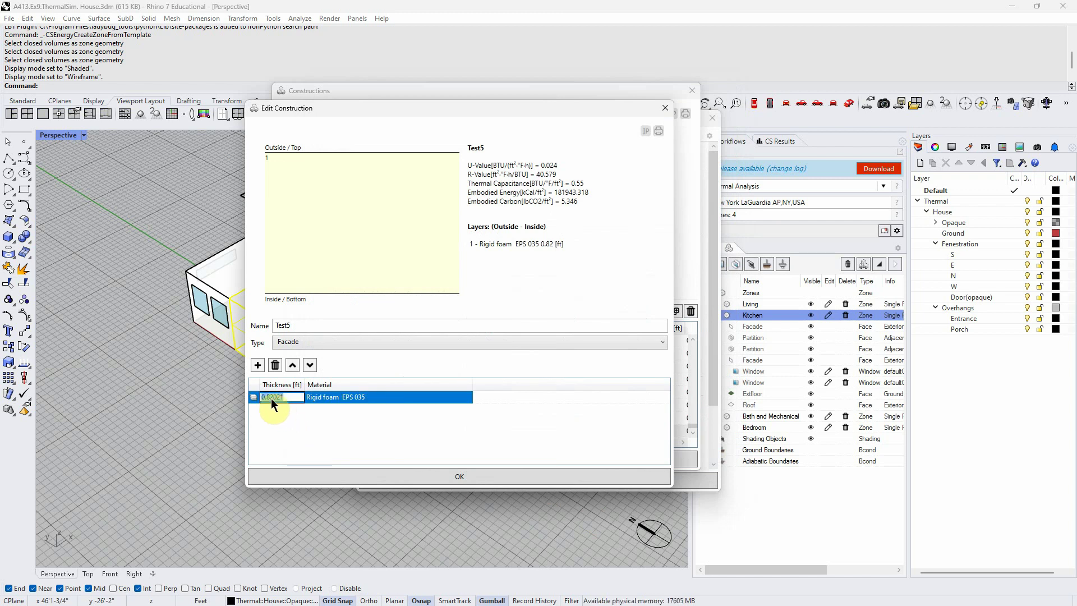
click(270, 397)
click(266, 398)
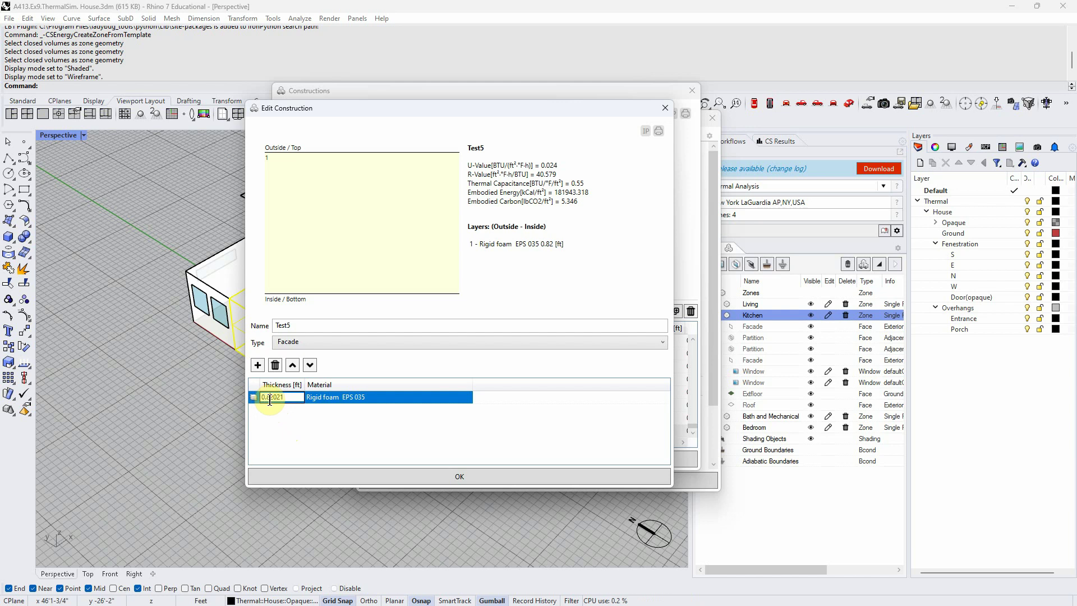
drag(261, 398, 298, 396)
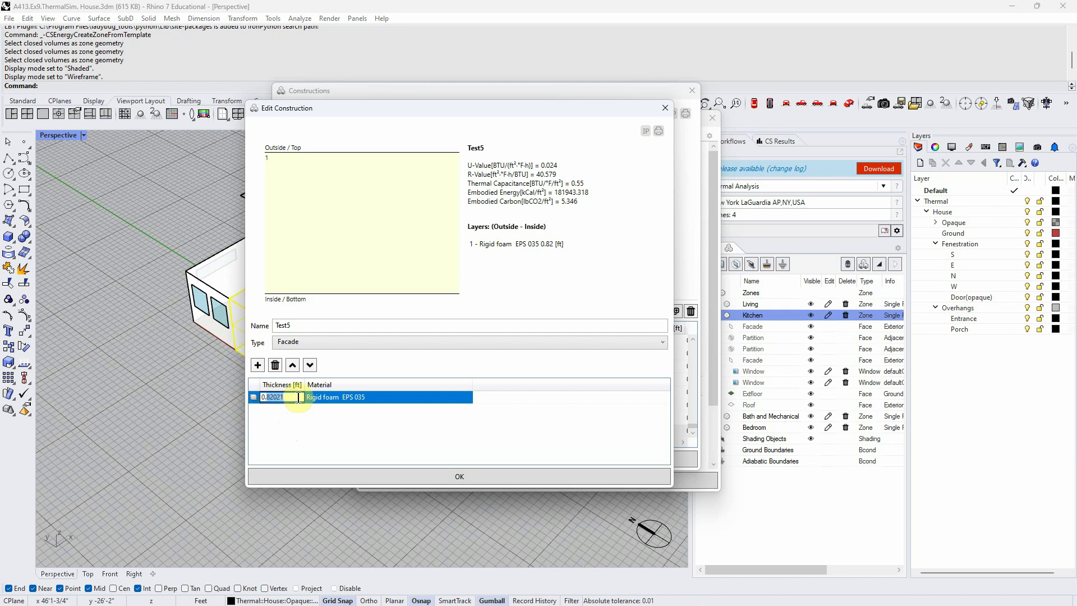
text(0.25)
key(Return)
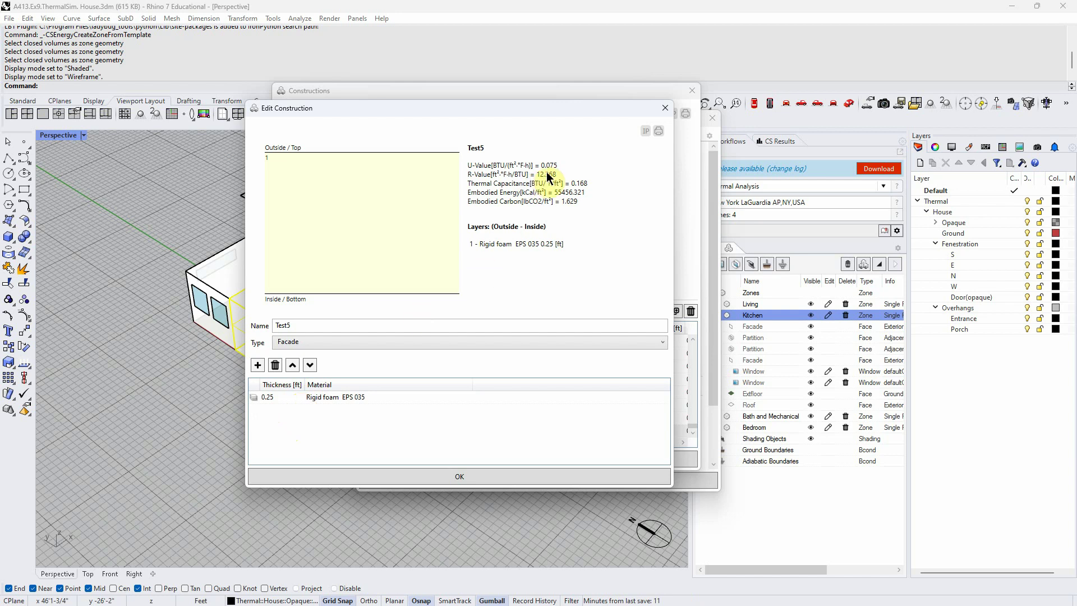
- Reduce the rigid foam layer's thickness to 0.2 ft and check the resulting R-value of Test5
click(271, 396)
click(278, 398)
click(279, 398)
key(BackSpace)
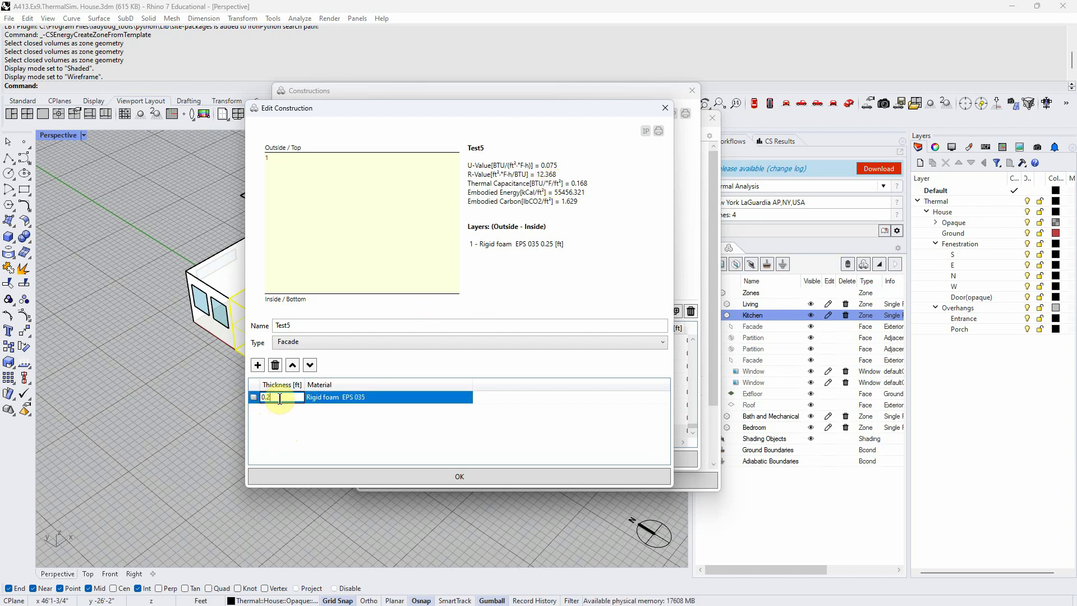
click(280, 404)
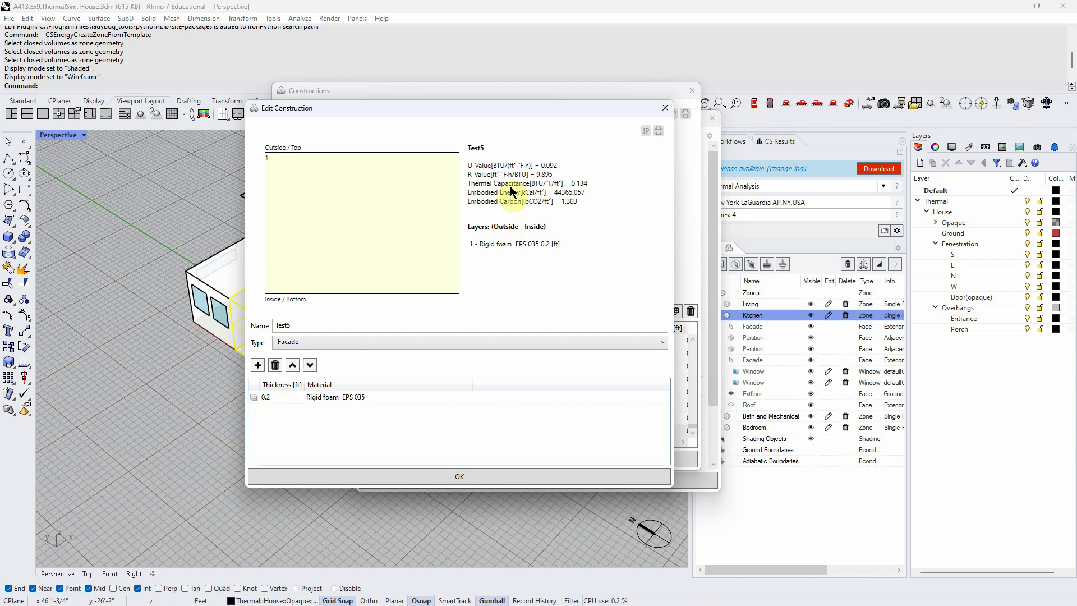
click(523, 175)
mouse_move(503, 109)
mouse_down()
mouse_move(489, 126)
mouse_move(491, 105)
mouse_up()
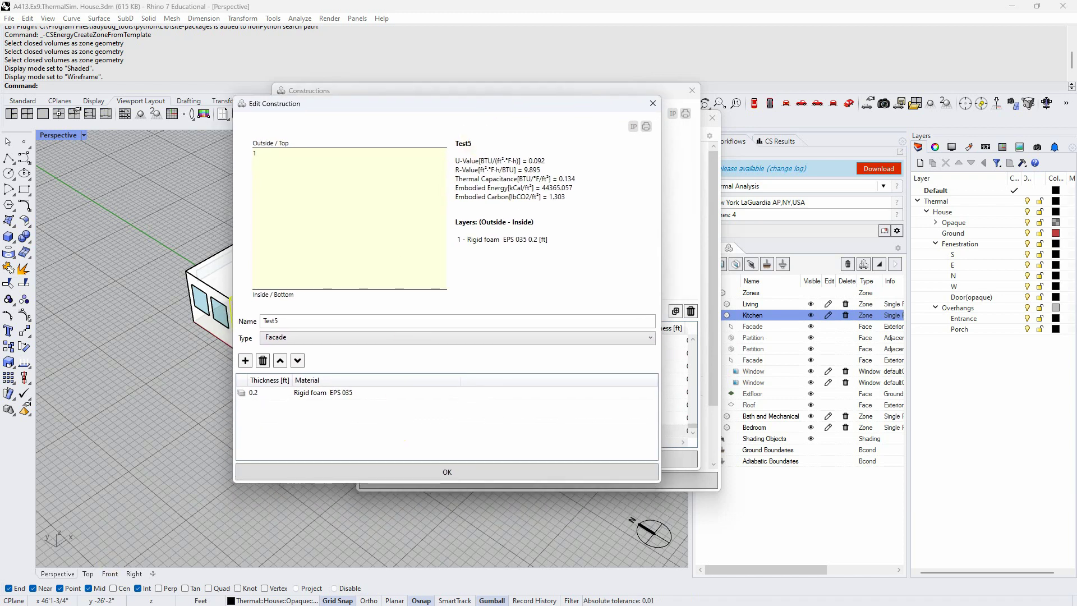
- Switch to the Excel settings template and examine the construction R-values of the Old School, Energy Code and Hi Performance runs
key(alt+Tab)
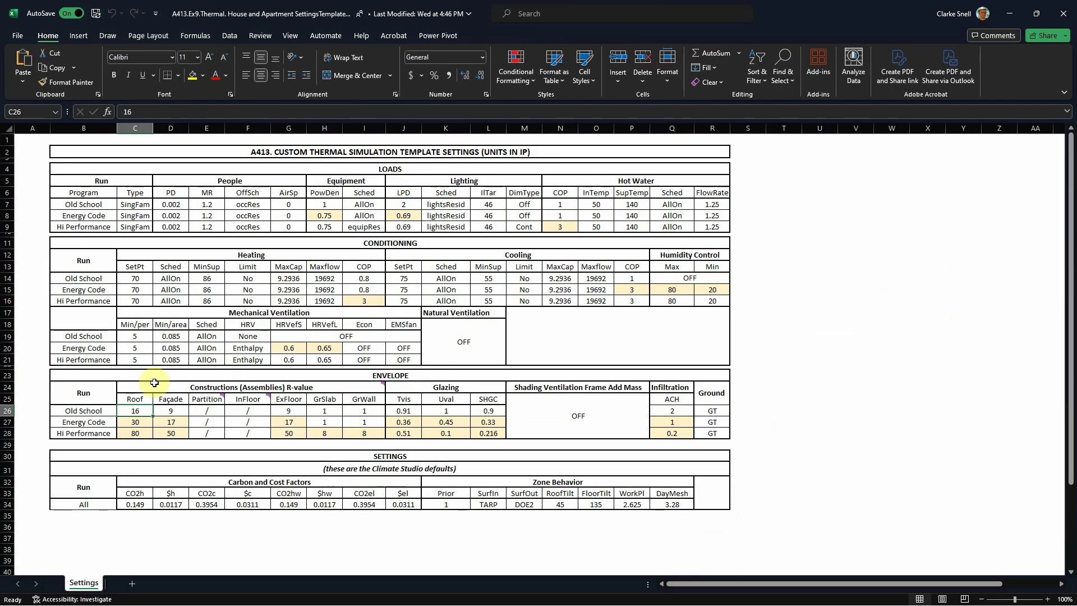
drag(134, 410, 335, 405)
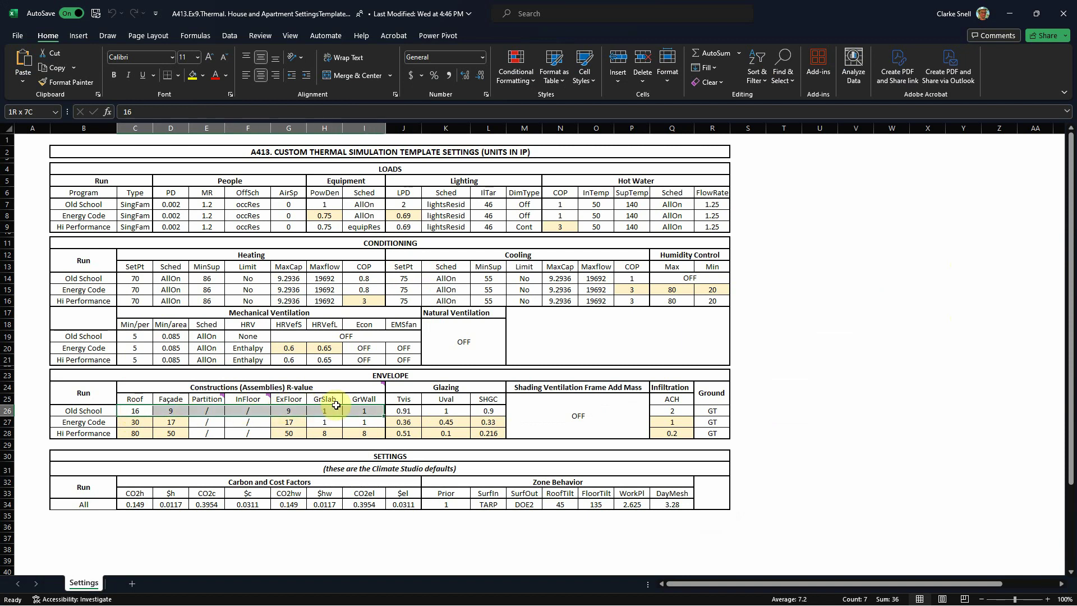
drag(134, 422, 359, 419)
drag(133, 434, 353, 433)
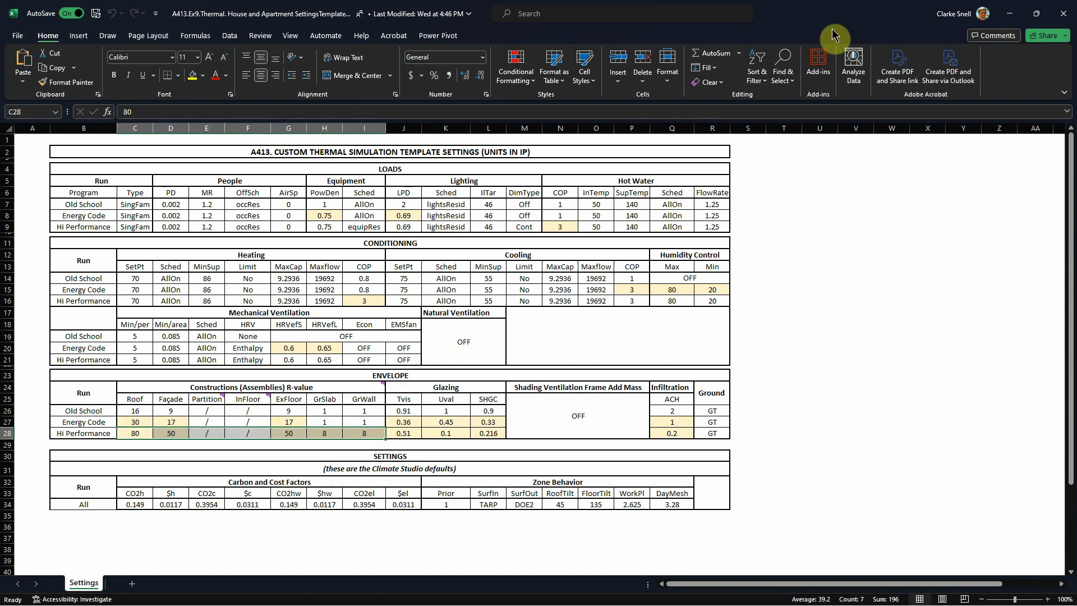
click(1009, 13)
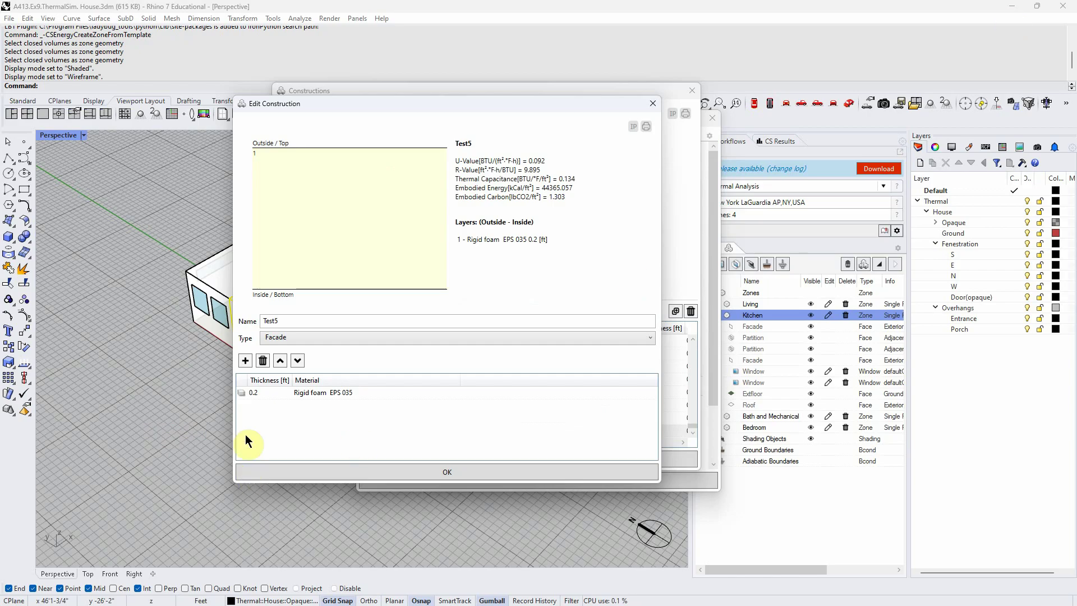
- Set the rigid foam layer's thickness to 0.185 ft and accept the edited Test5 construction
click(262, 393)
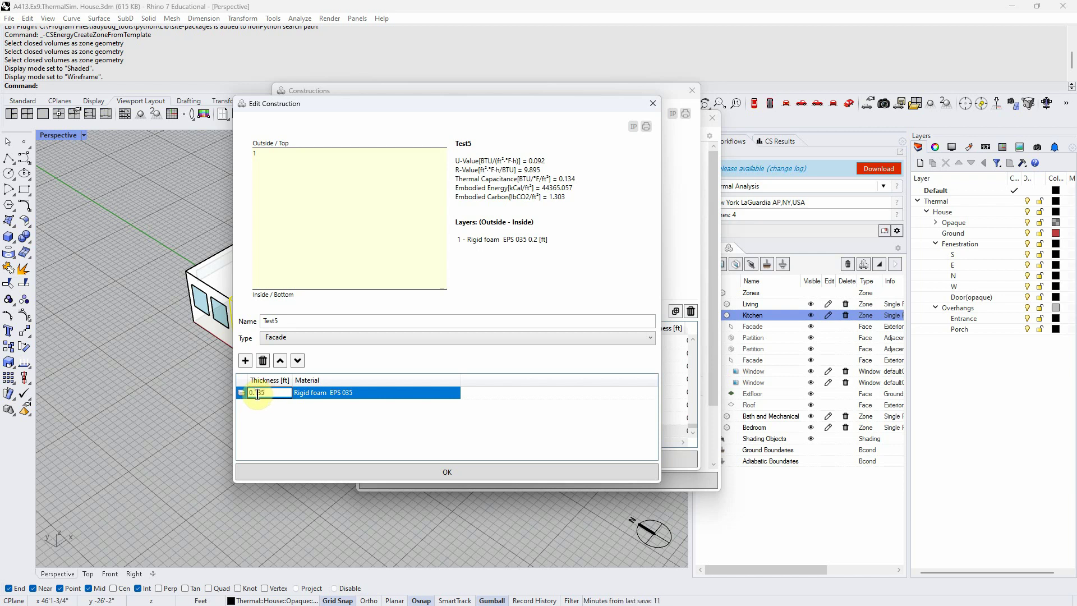
click(259, 399)
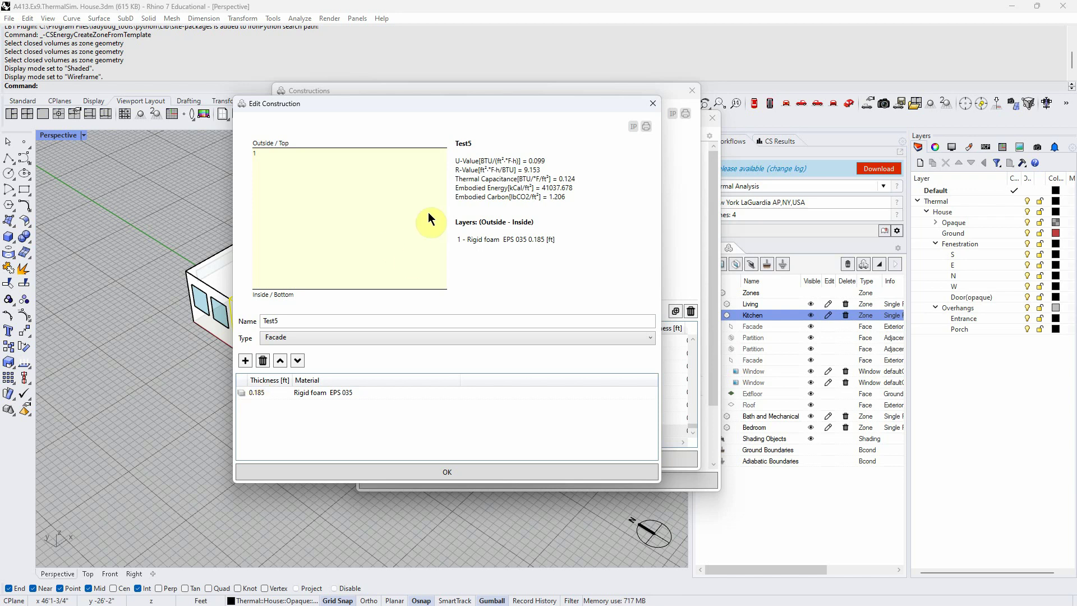
key(ctrl)
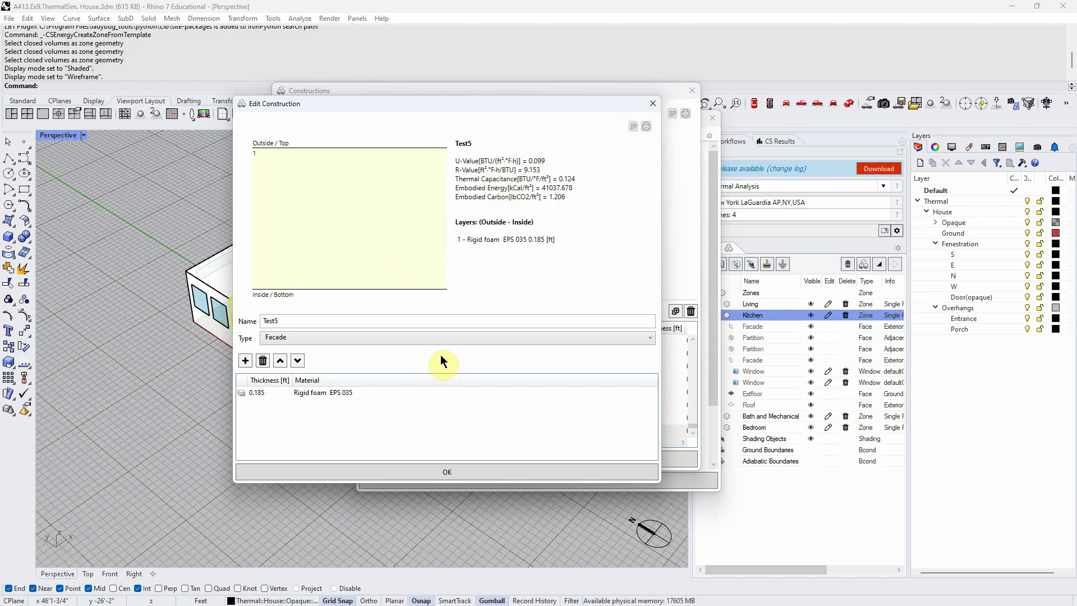
click(381, 474)
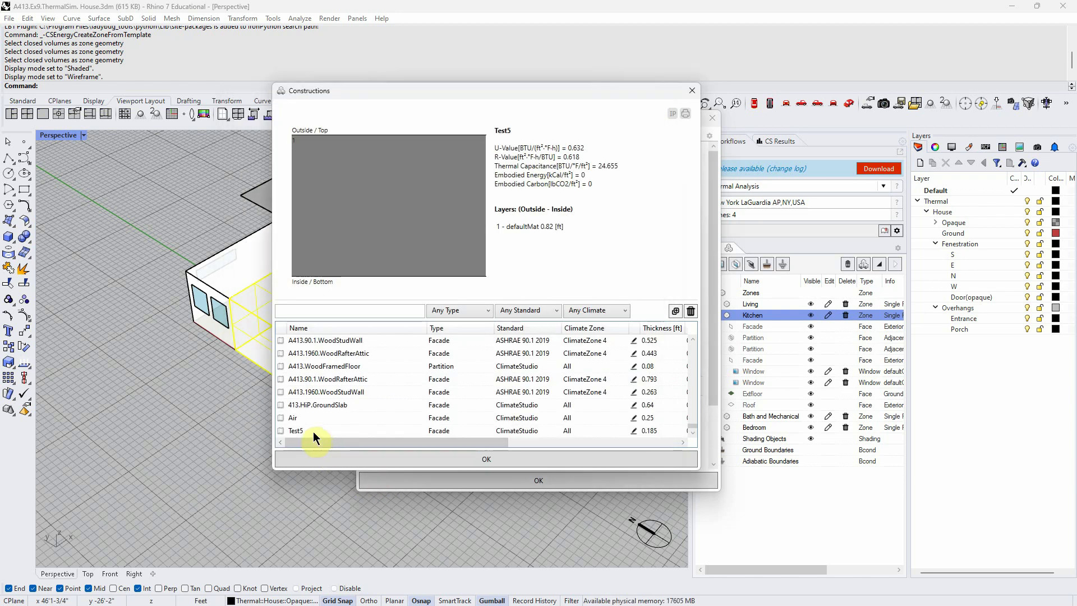
- Choose Test5 from the constructions library as the facade construction in the zone settings
click(306, 430)
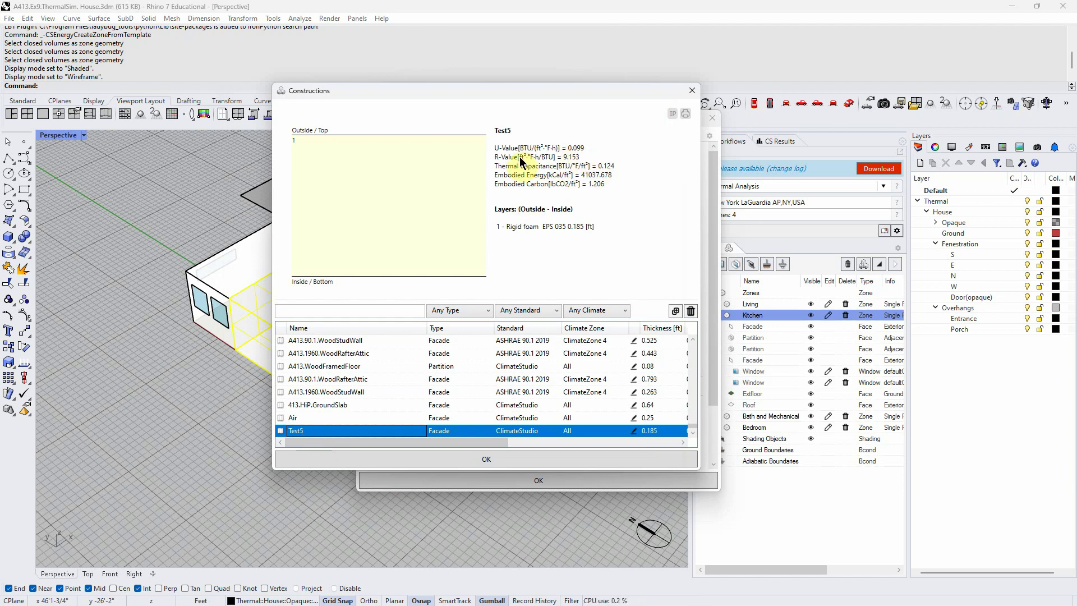
key(ctrl)
key(ctrl)
key(ctrl)
key(ctrl)
key(ctrl)
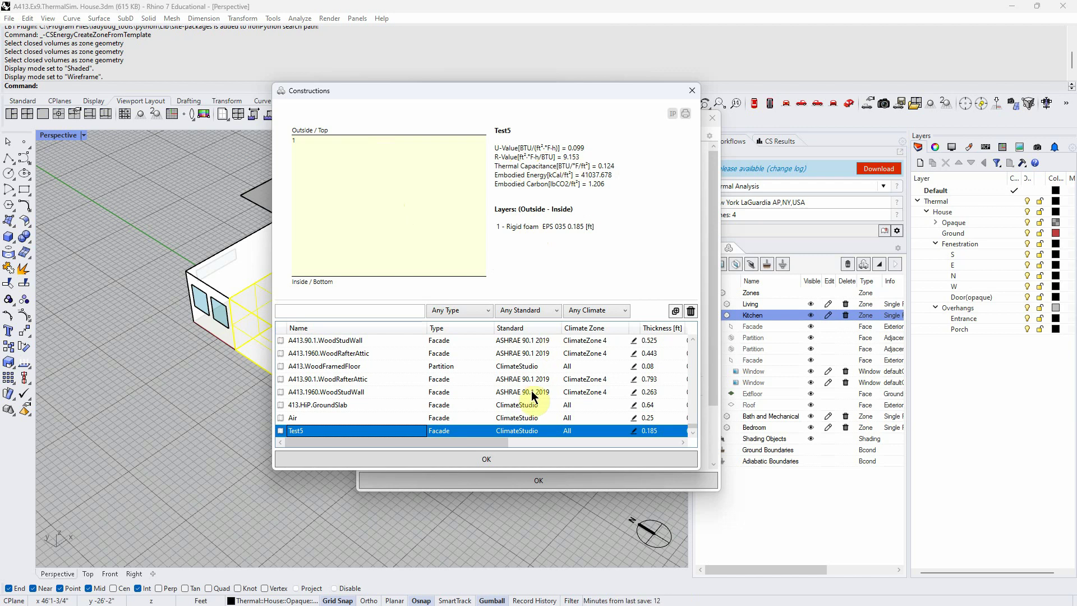
click(479, 459)
click(445, 217)
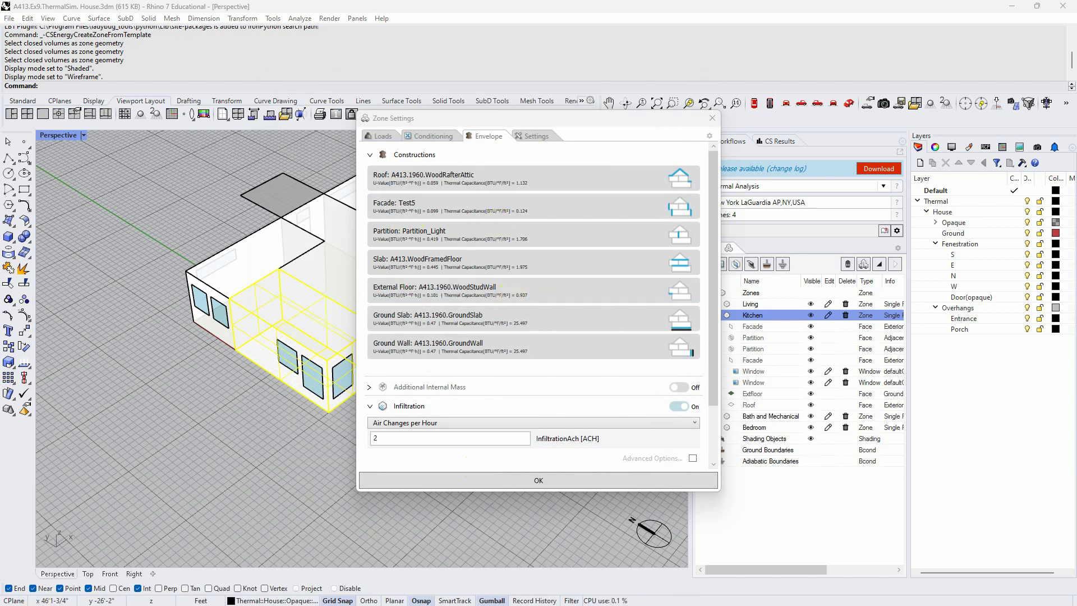
- Switch to the Excel settings template and review the Old School envelope R-values for the roof, exterior floor and ground slab
key(alt+Tab)
click(142, 455)
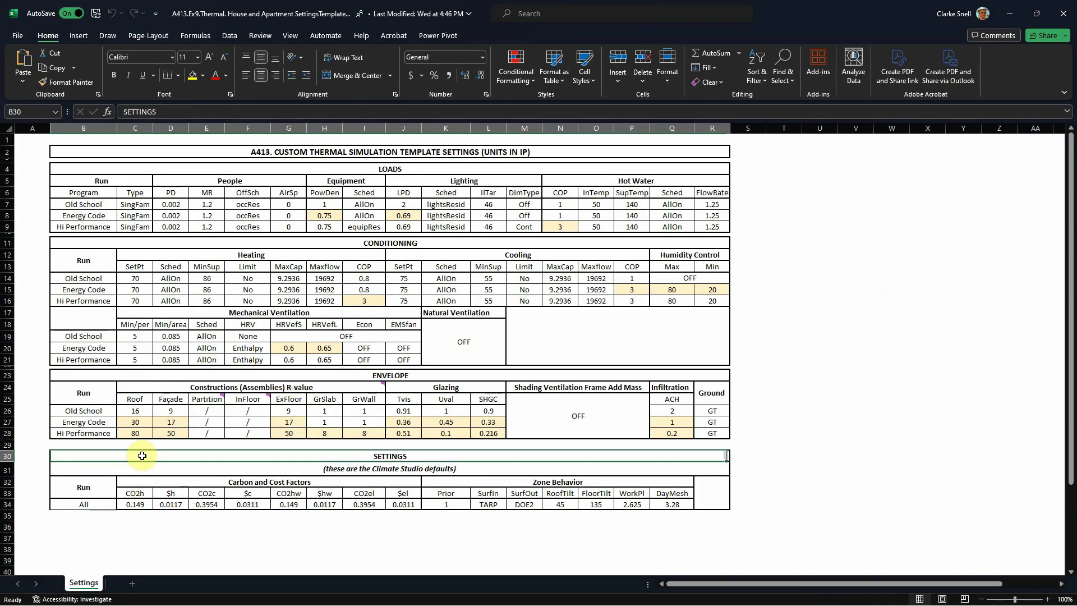
drag(134, 411, 211, 410)
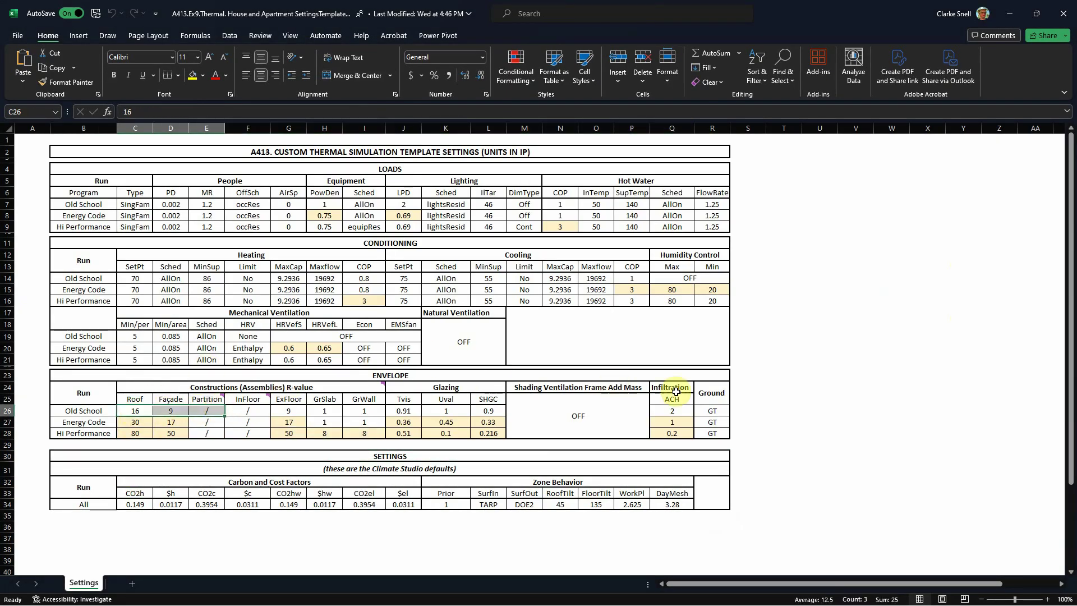
click(855, 375)
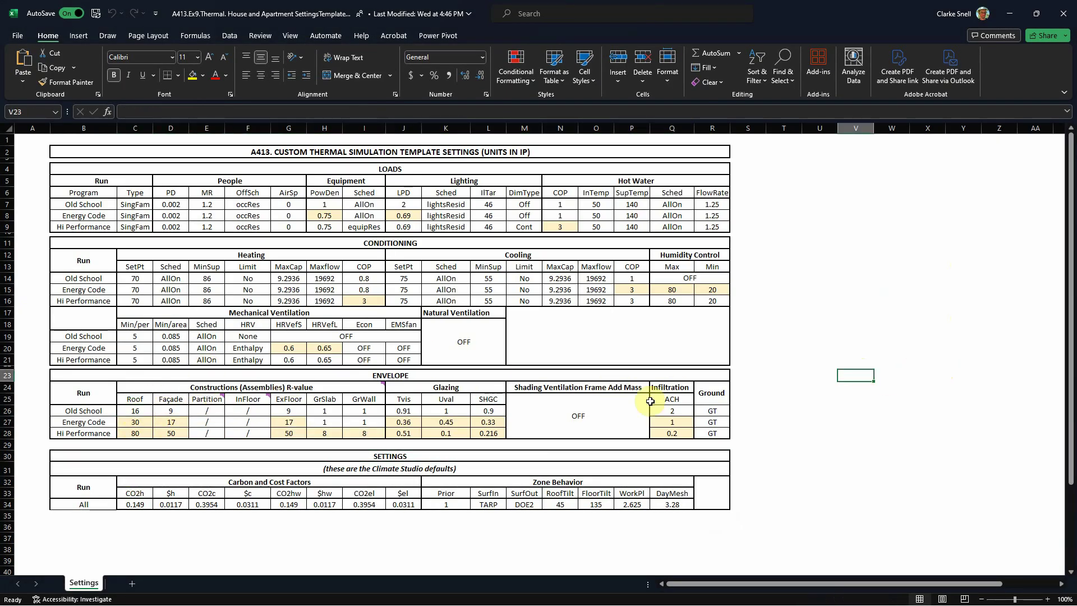
click(77, 409)
click(136, 411)
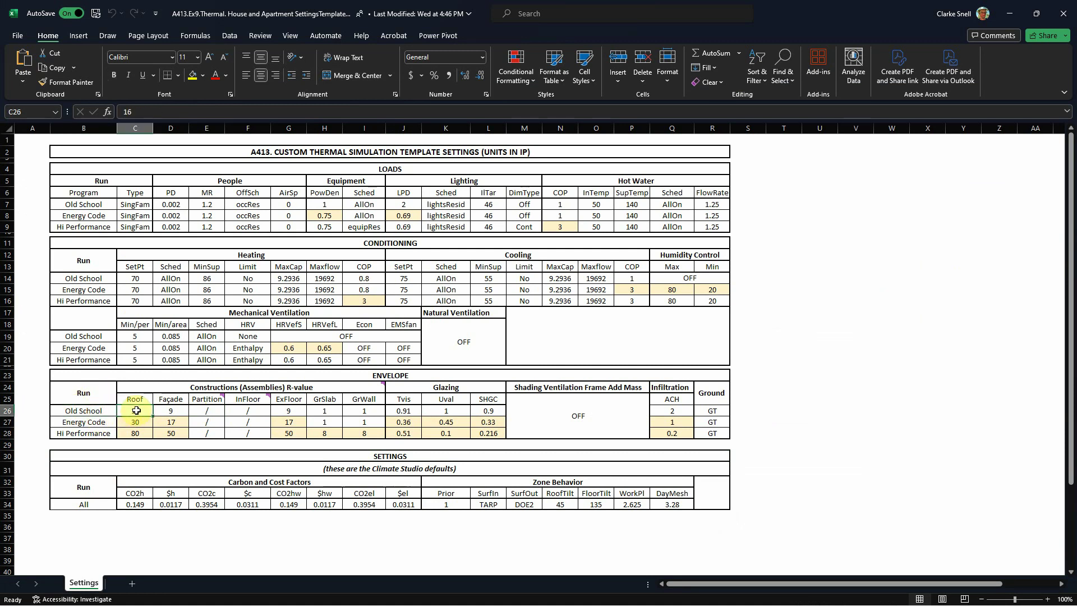
click(293, 412)
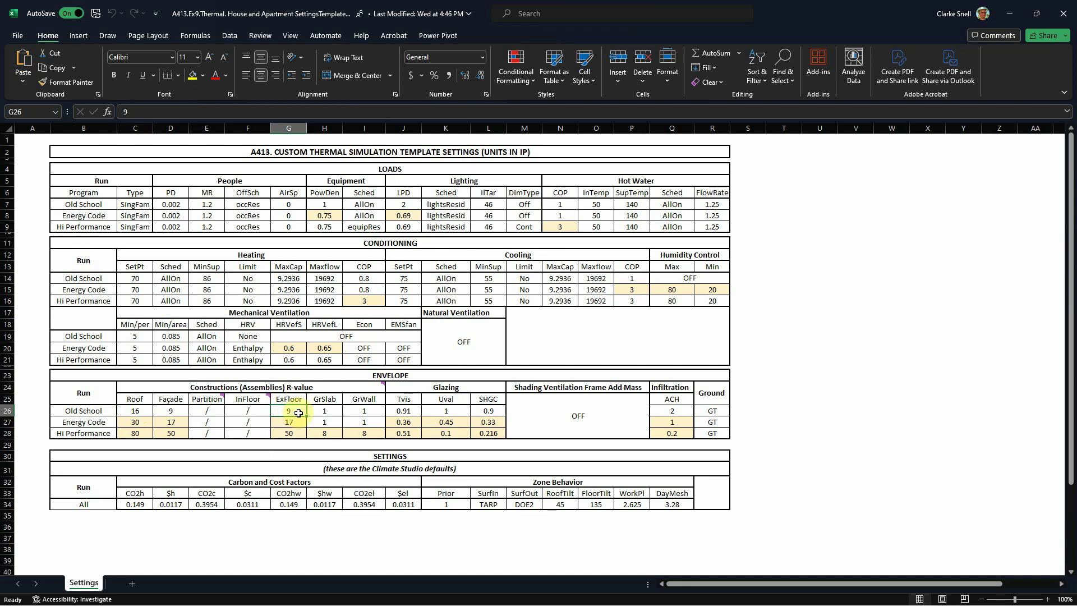
click(336, 410)
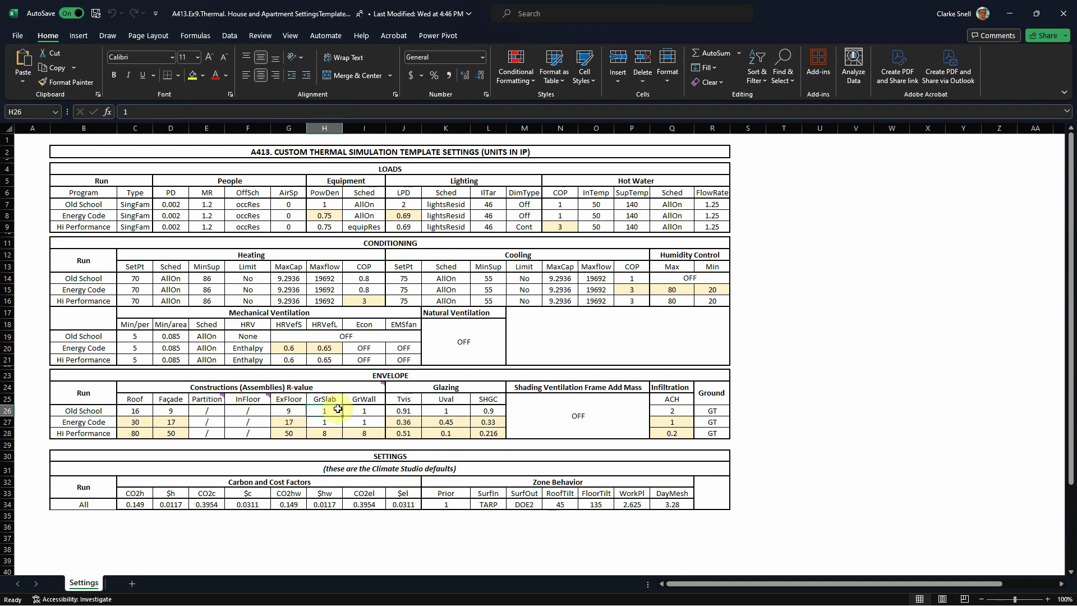
- Return to Rhino and accept the Kitchen's zone settings with the Test5 facade
click(1009, 13)
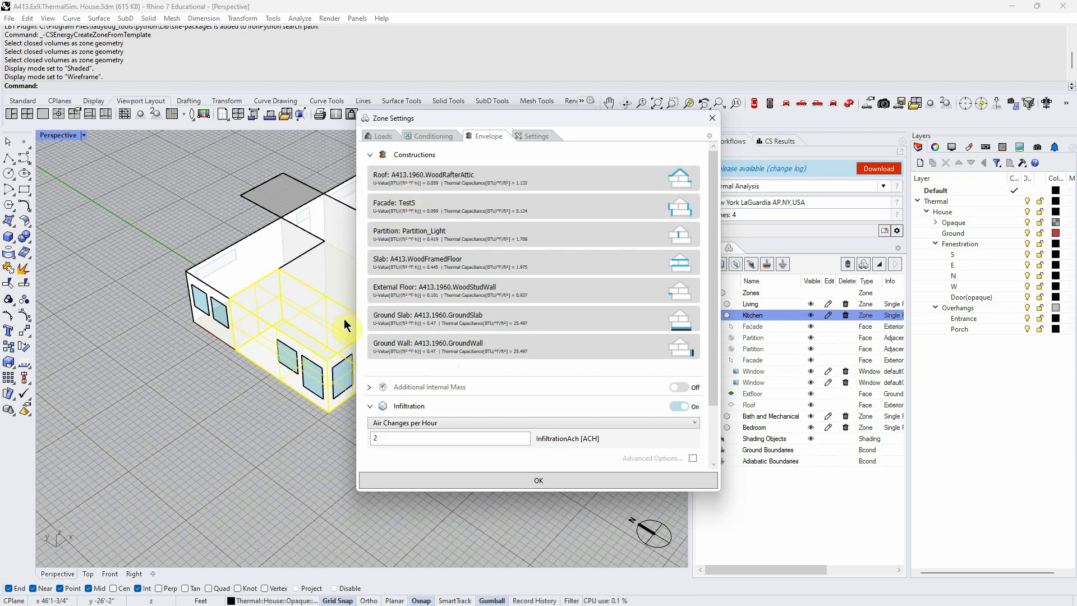
click(563, 479)
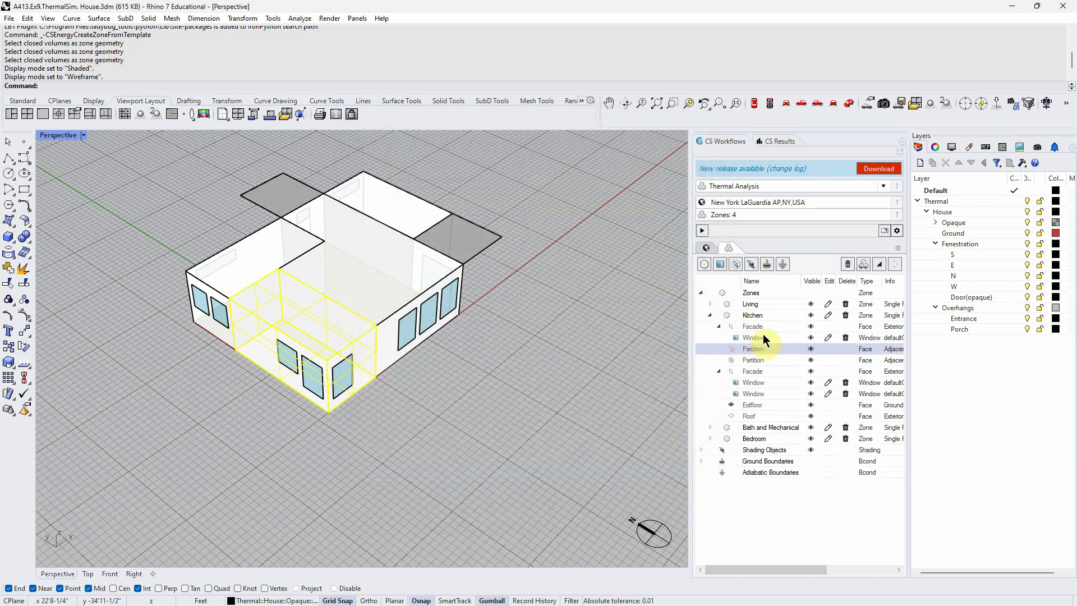
- Widen the ClimateStudio panel to show the full info column with the Kitchen facade's assigned construction
drag(691, 330, 639, 329)
click(720, 327)
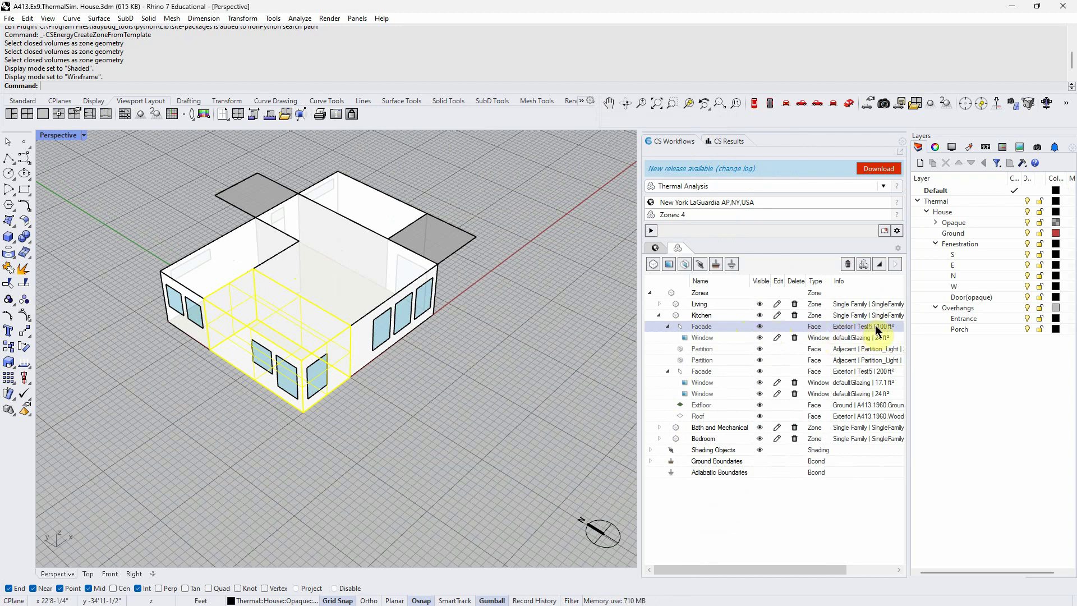
drag(640, 303, 582, 308)
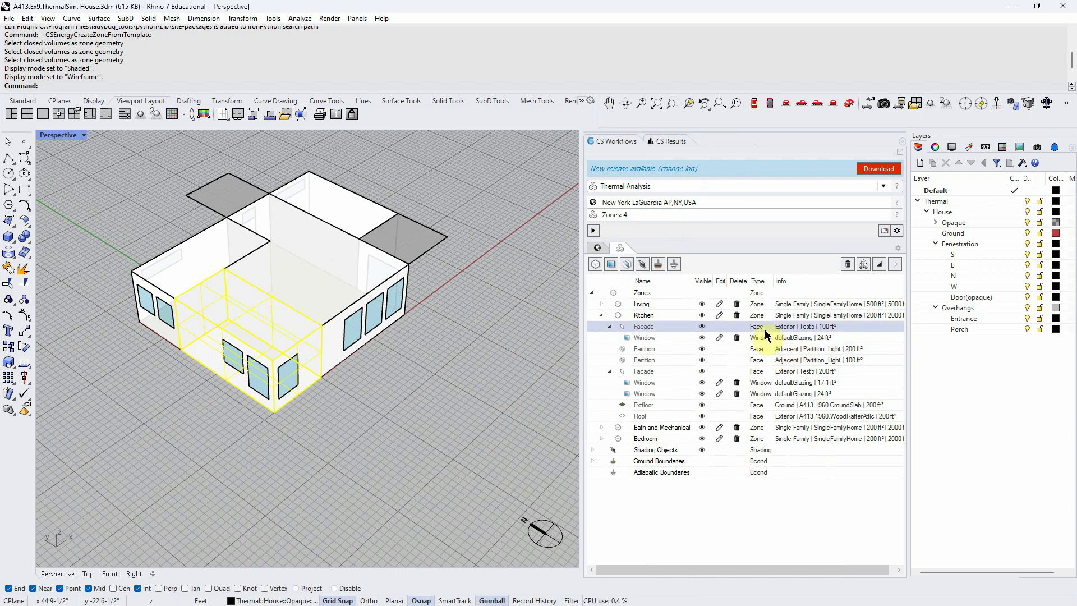
- Check the facade construction in the Kitchen's envelope settings and accept the zone settings
click(718, 314)
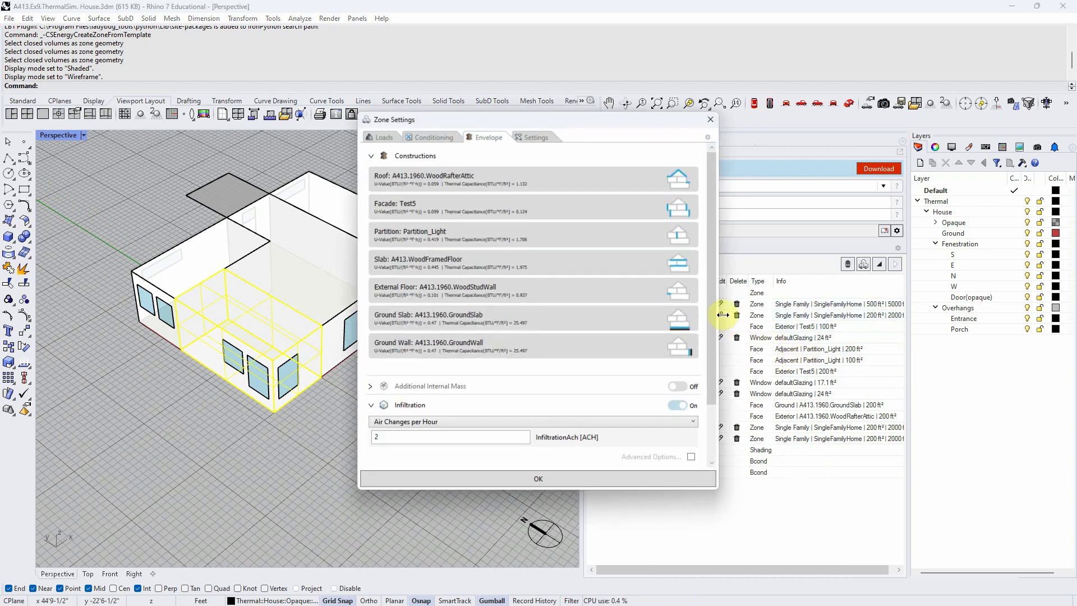
click(469, 207)
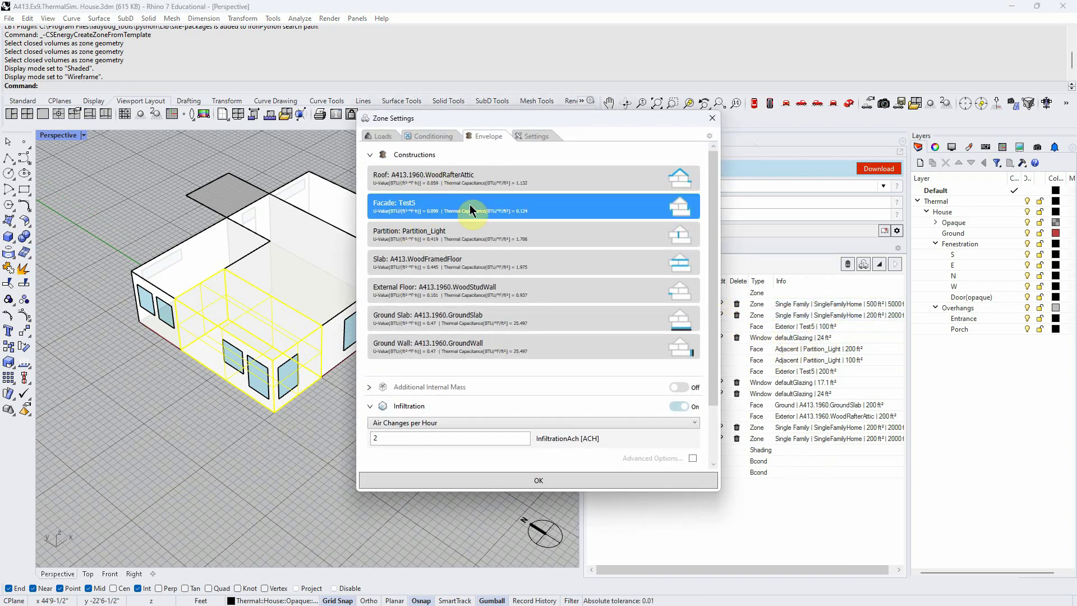
click(535, 481)
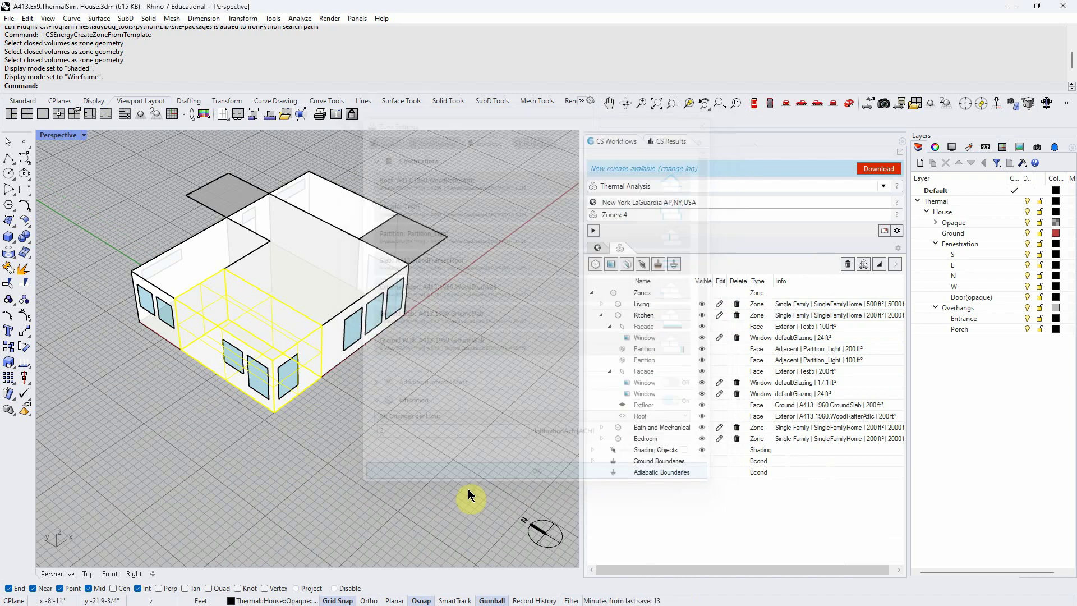
right_drag(385, 493, 385, 468)
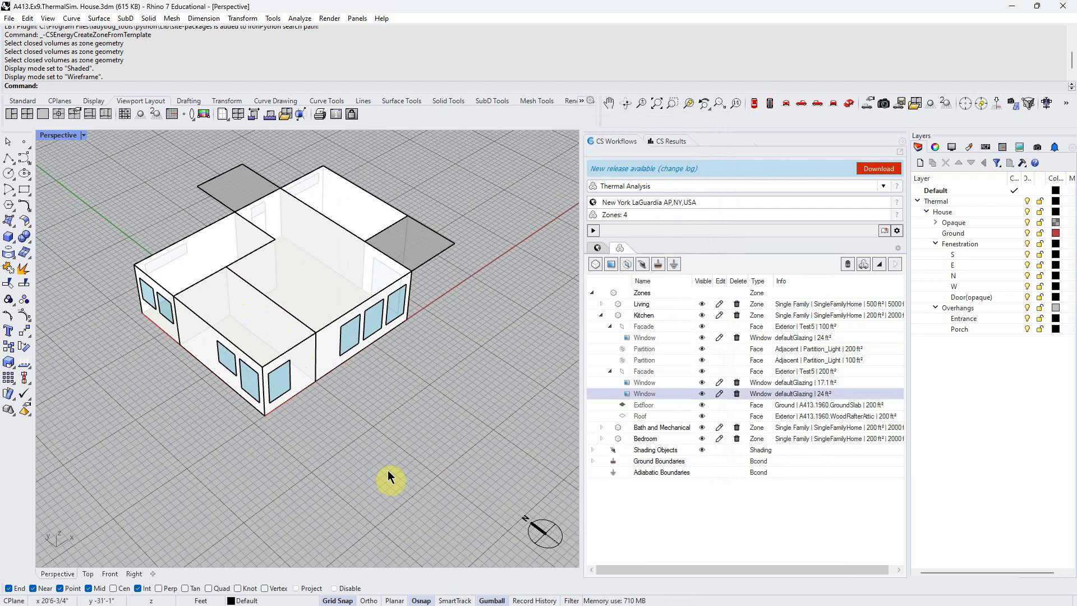
- Open the Test5 construction for editing from the Kitchen's facade settings
click(719, 315)
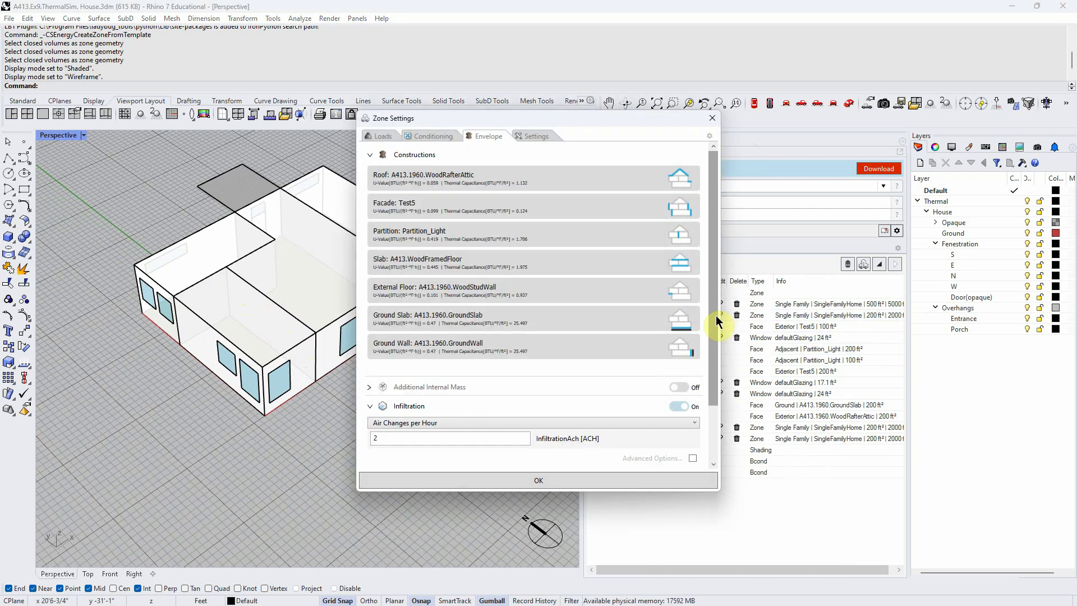
click(449, 205)
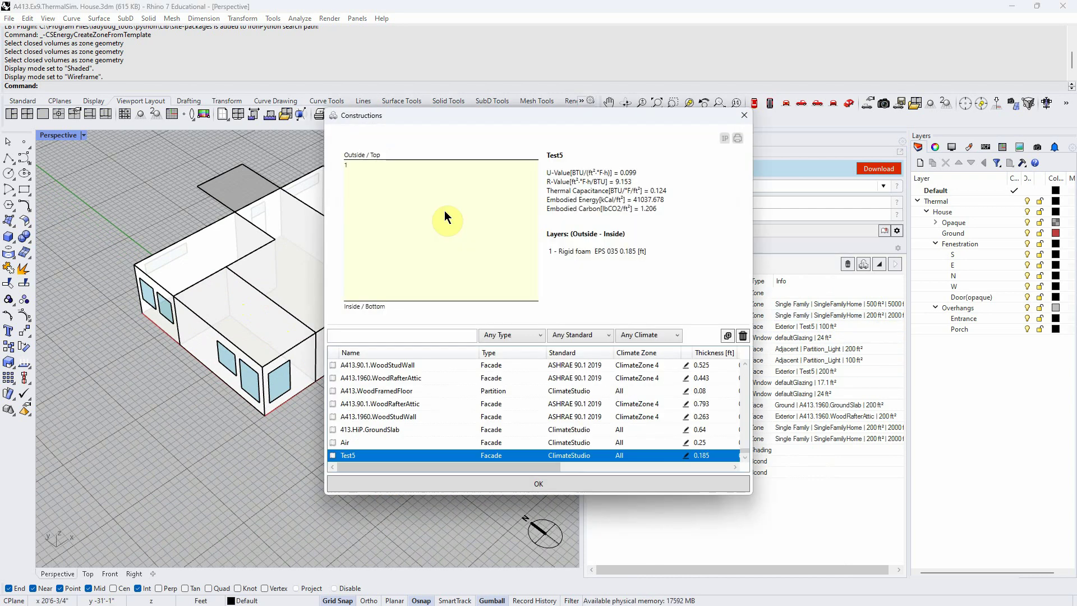
click(357, 455)
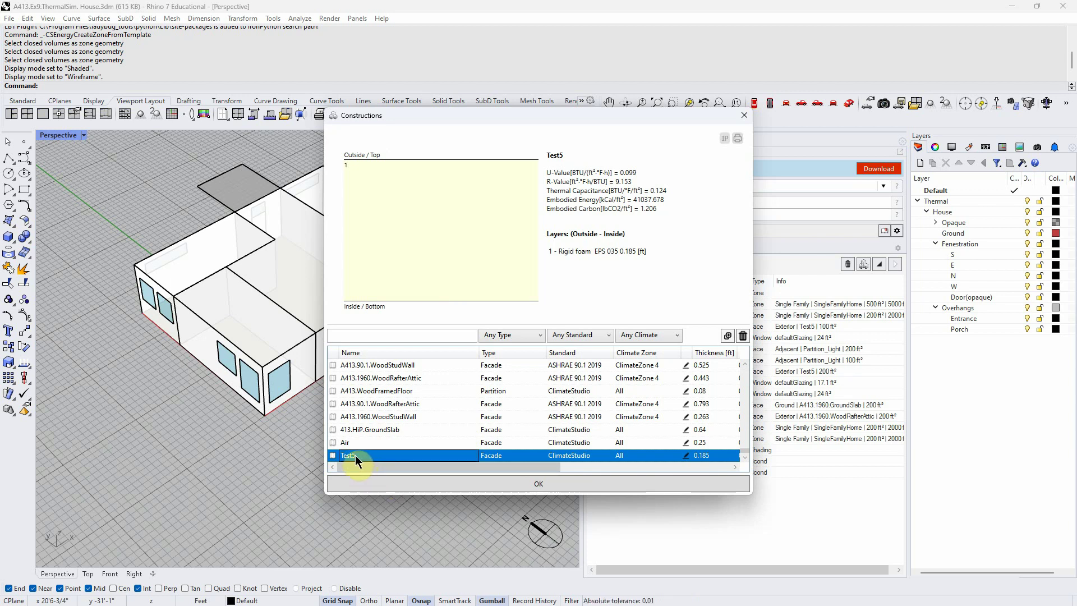
click(685, 455)
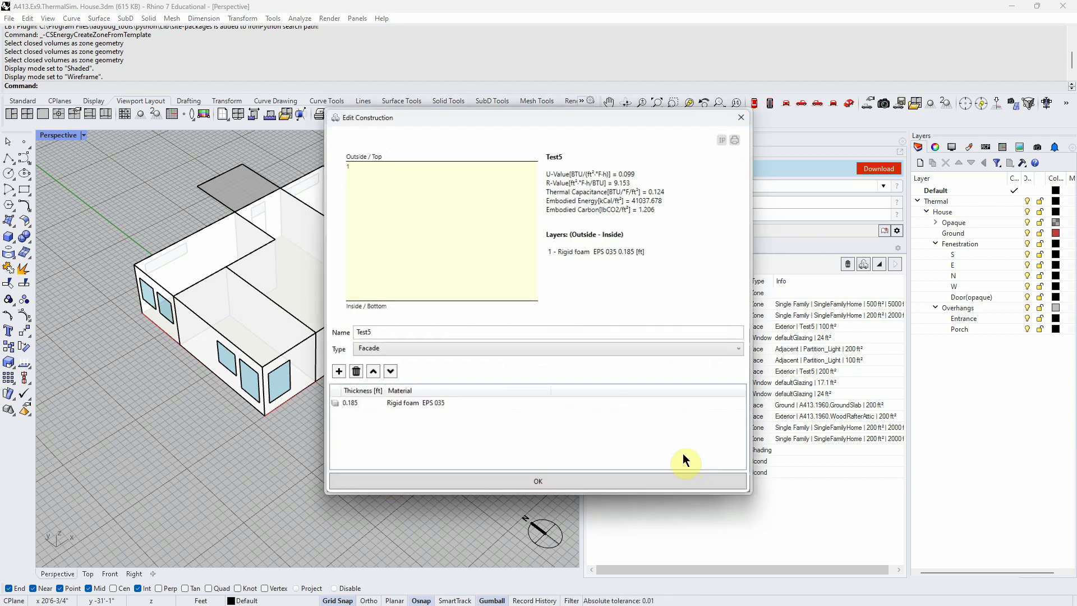
- Add two defaultMat layers to Test5 and move the rigid foam layer down between them
click(336, 372)
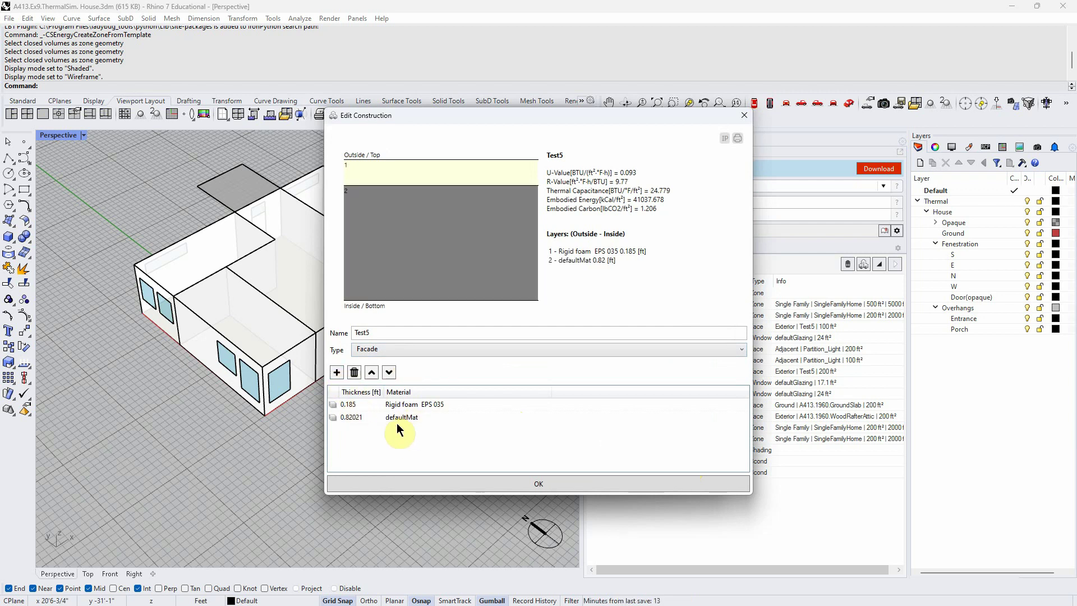
click(336, 372)
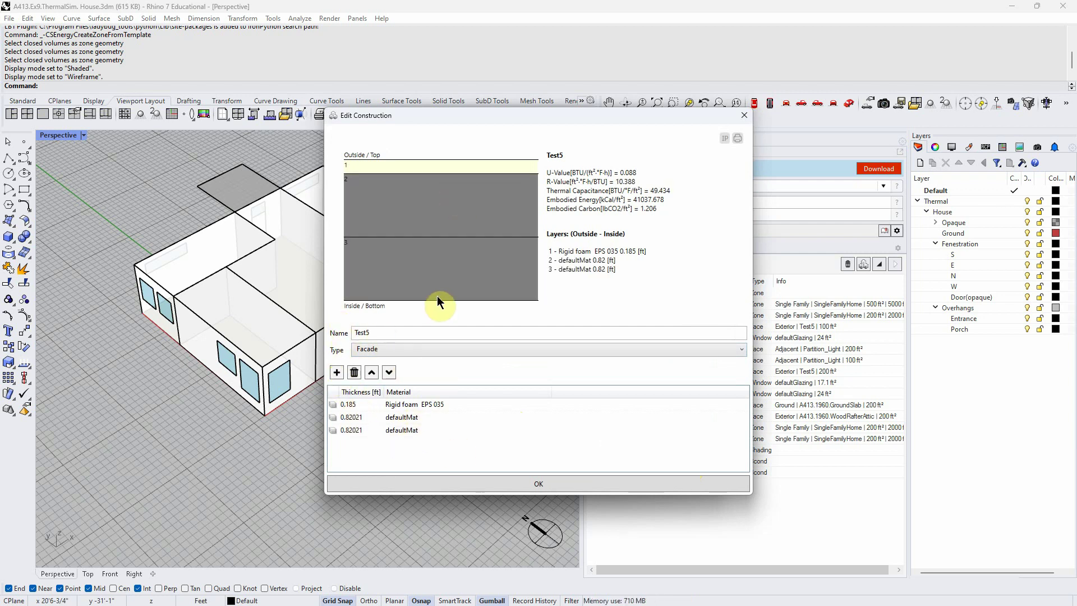
click(404, 404)
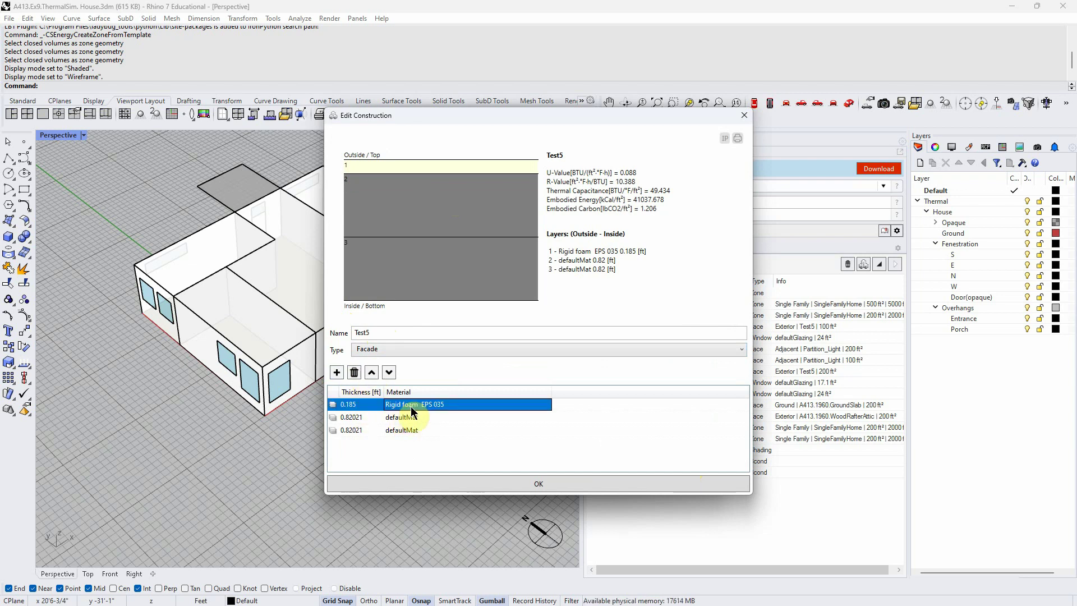
click(388, 375)
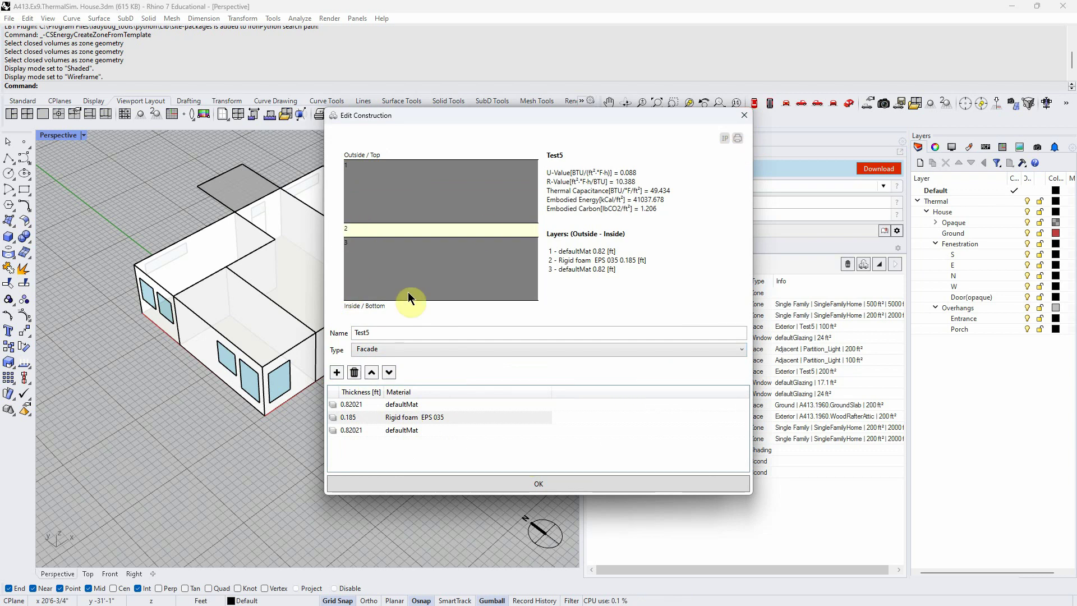
- Discard the layer changes to Test5 and close the constructions library and the Kitchen's zone settings
click(747, 113)
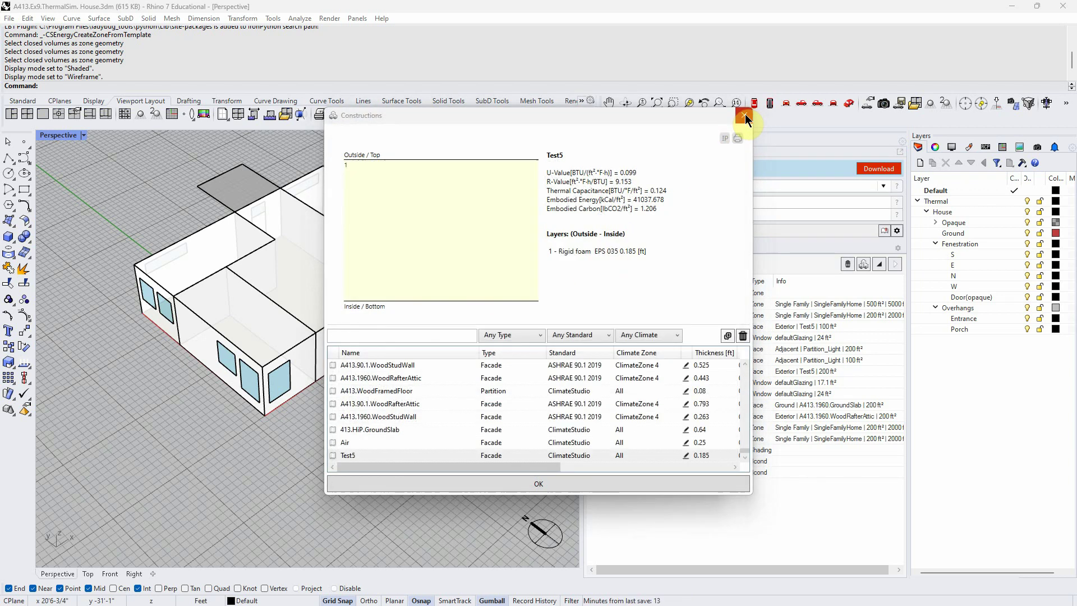
click(619, 488)
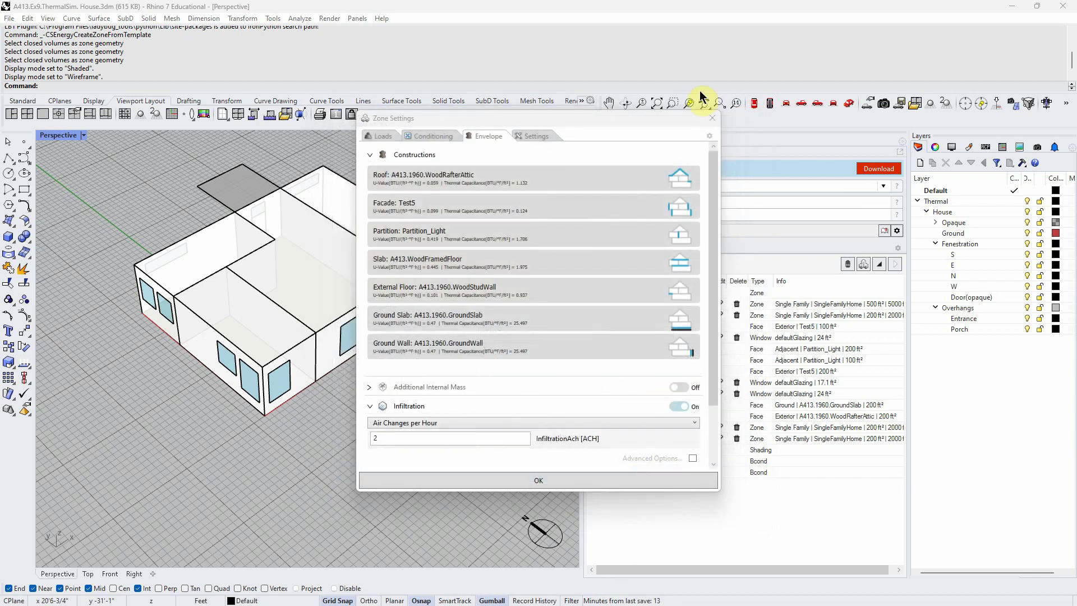
click(713, 118)
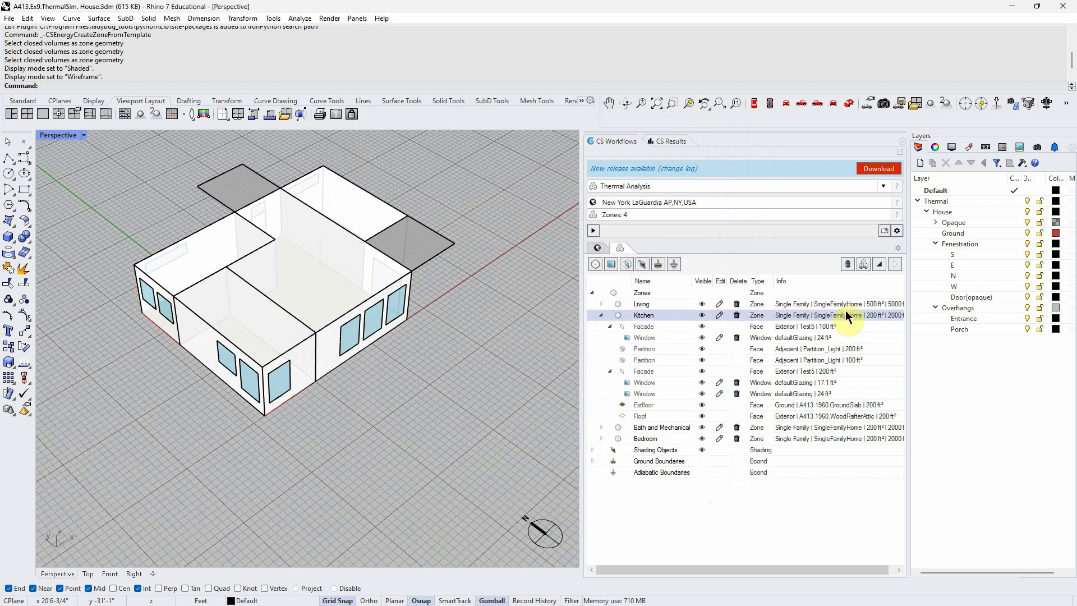
right_drag(455, 526, 447, 503)
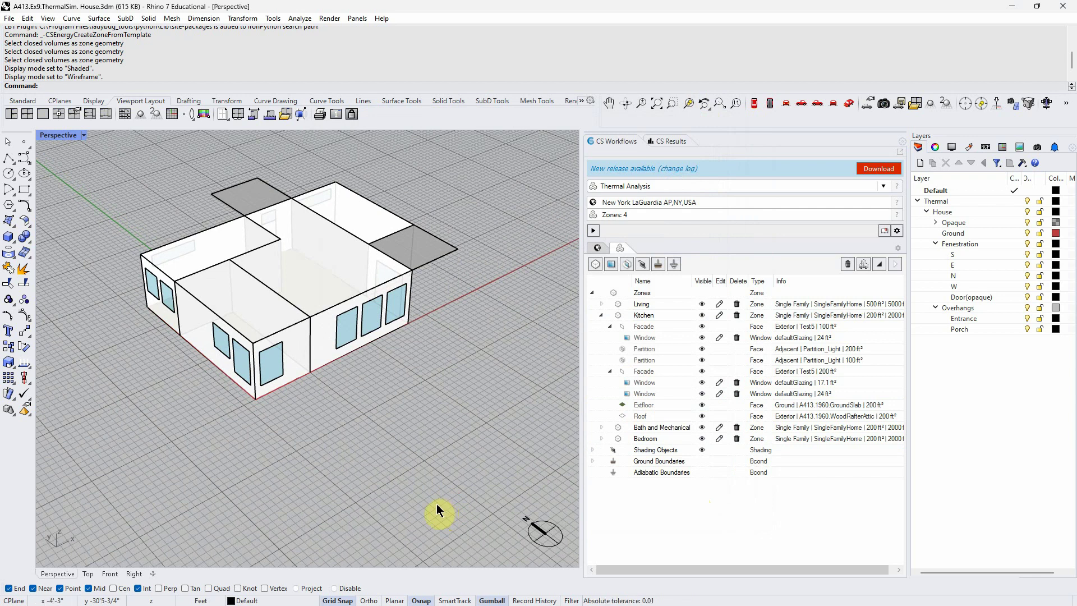
right_drag(437, 503, 436, 508)
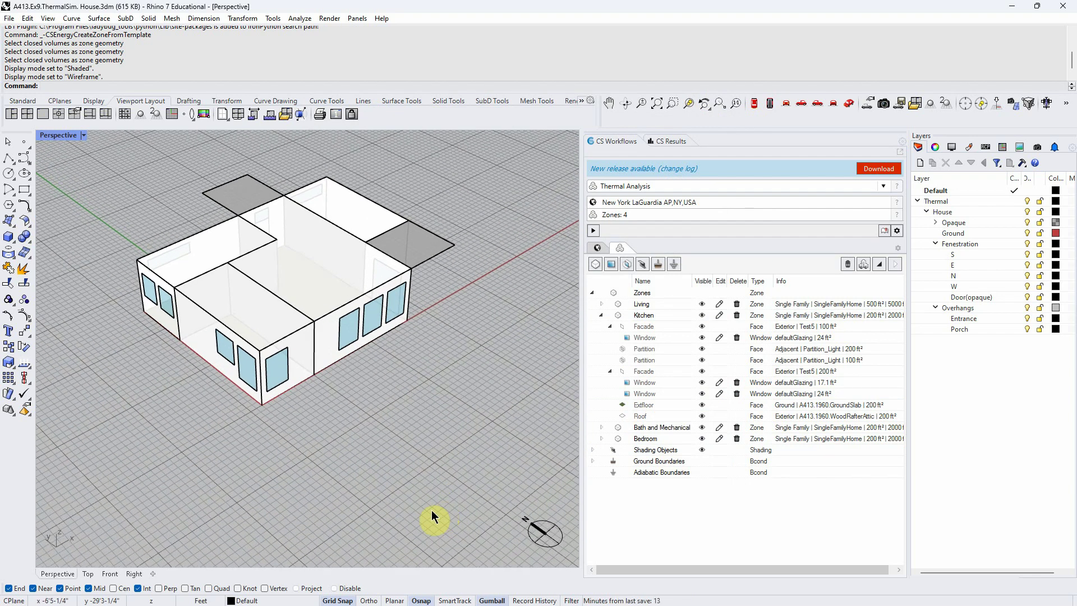